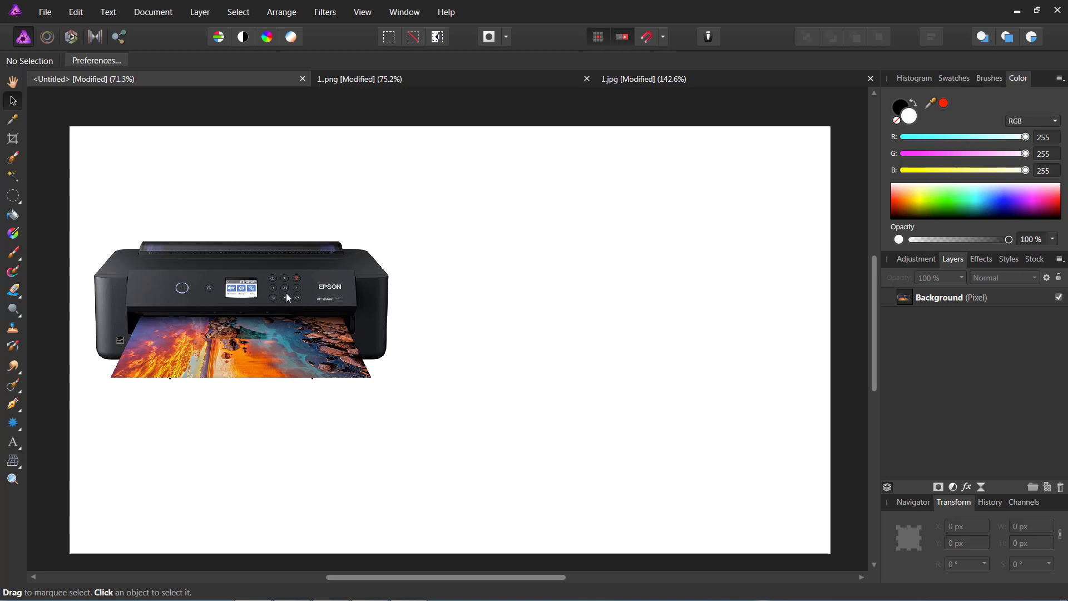
# Step: Nudge the printer image on the canvas, deselect it, and dismiss the Windows colour-scheme prompt
pyautogui.moveTo(310, 289); pyautogui.dragTo(303, 291)
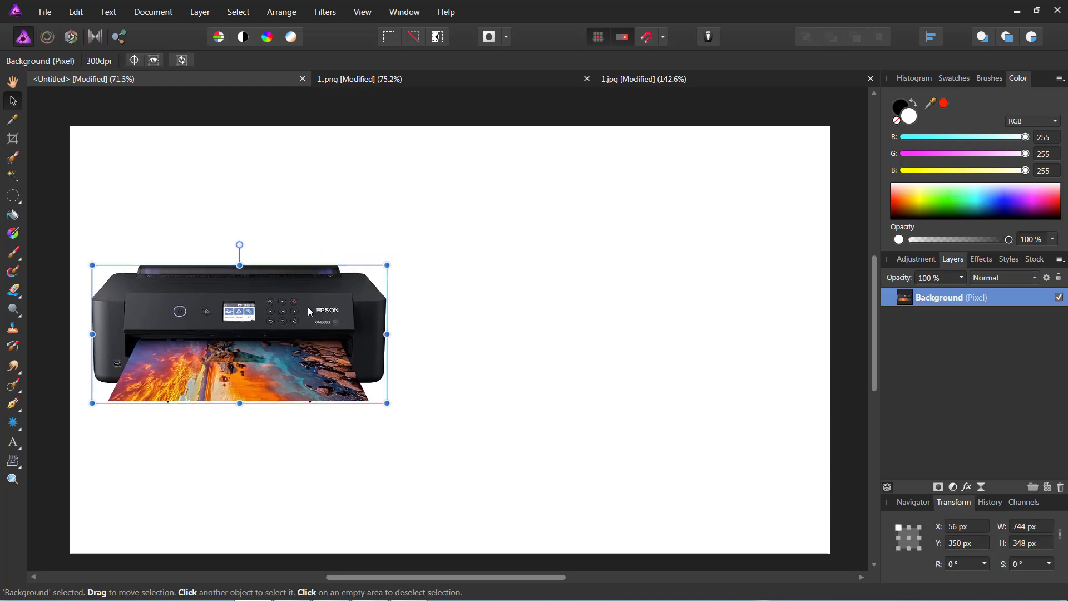
pyautogui.click(553, 301)
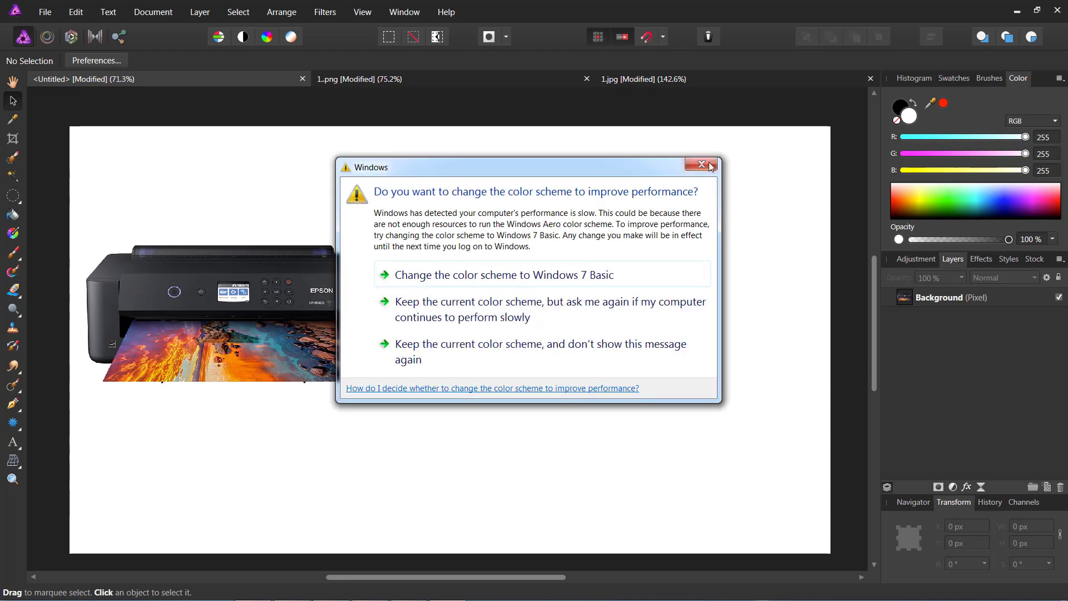
pyautogui.click(702, 165)
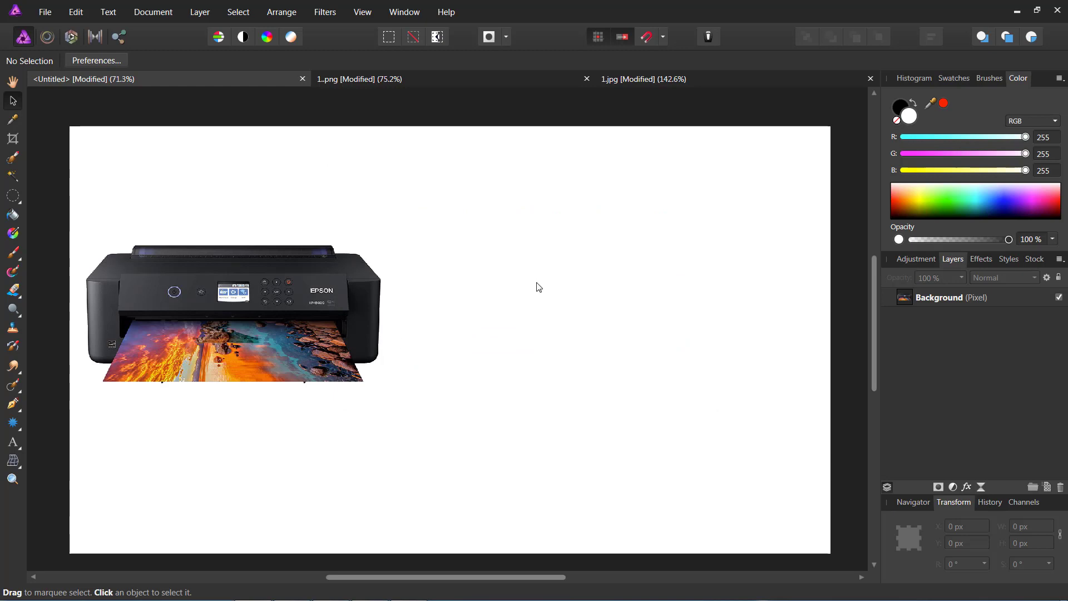
# Step: Reposition the printer image, then duplicate its layer with Ctrl+J
pyautogui.moveTo(261, 298); pyautogui.dragTo(267, 301)
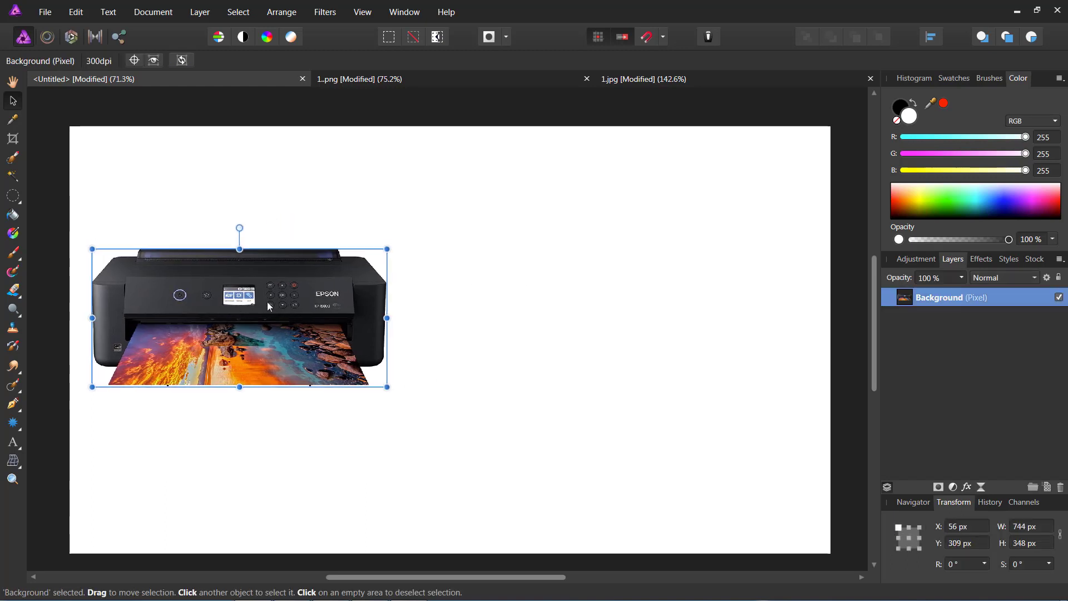
pyautogui.click(669, 245)
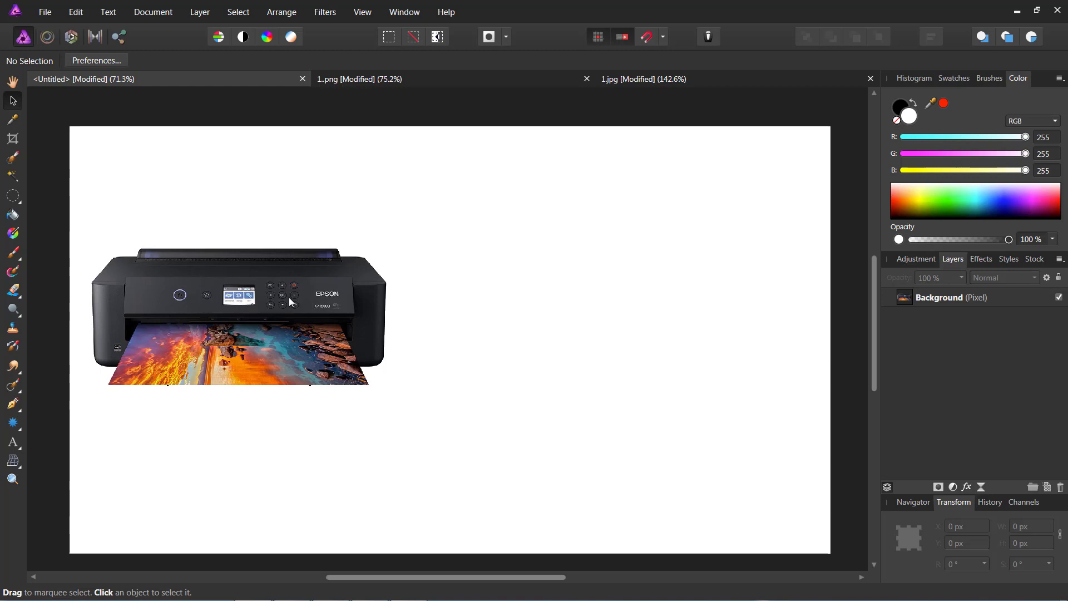
pyautogui.moveTo(256, 301)
pyautogui.mouseDown()
pyautogui.moveTo(245, 224)
pyautogui.moveTo(262, 319)
pyautogui.mouseUp()
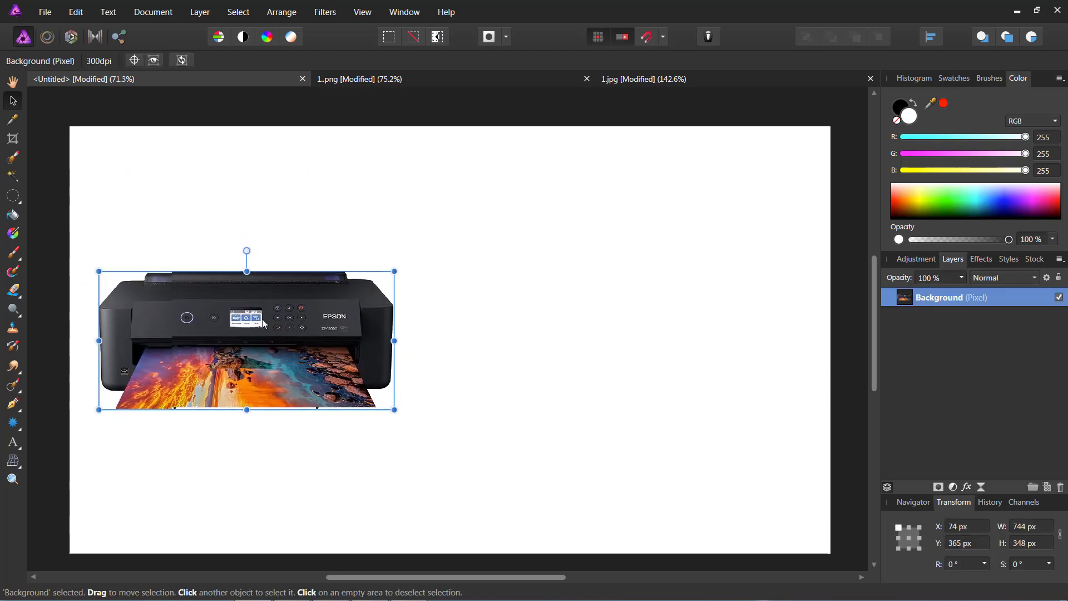
pyautogui.click(513, 346)
pyautogui.click(245, 312)
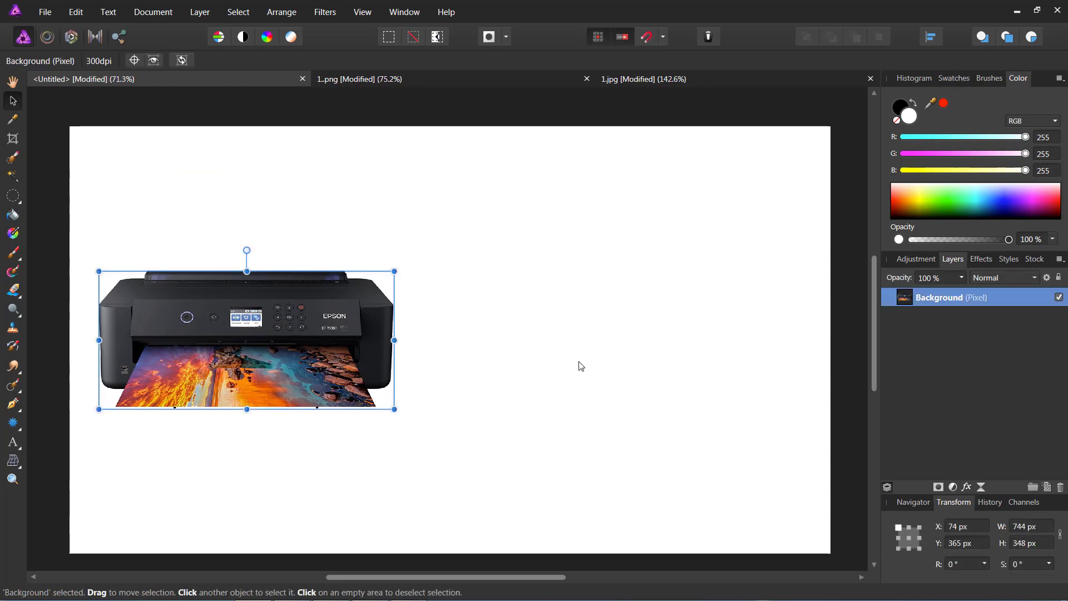
pyautogui.hotkey('ctrl', 'j')
# Step: Place the duplicate printer right of the original and nudge the left printer slightly down
pyautogui.moveTo(368, 341)
pyautogui.mouseDown()
pyautogui.moveTo(612, 338)
pyautogui.moveTo(584, 338)
pyautogui.mouseUp()
pyautogui.click(695, 477)
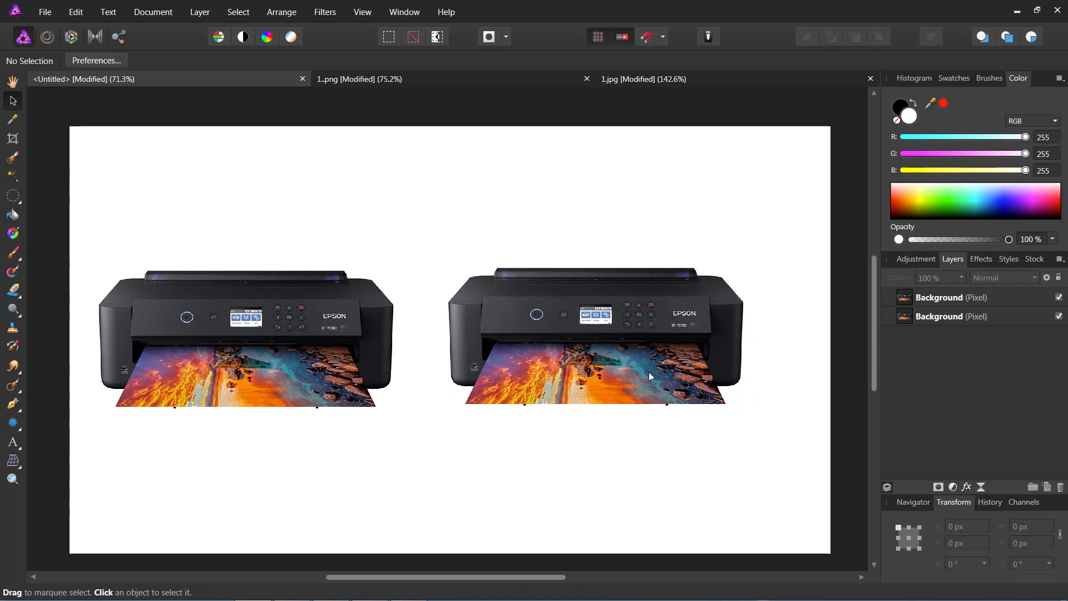
pyautogui.click(578, 332)
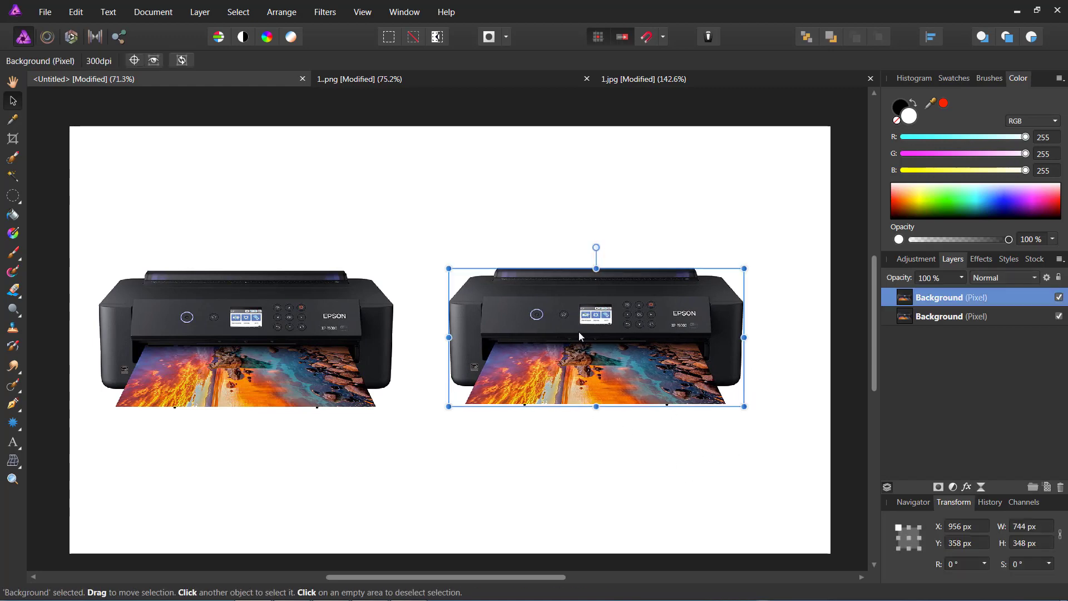
pyautogui.click(249, 340)
pyautogui.moveTo(271, 347)
pyautogui.mouseDown()
pyautogui.moveTo(269, 326)
pyautogui.moveTo(270, 346)
pyautogui.mouseUp()
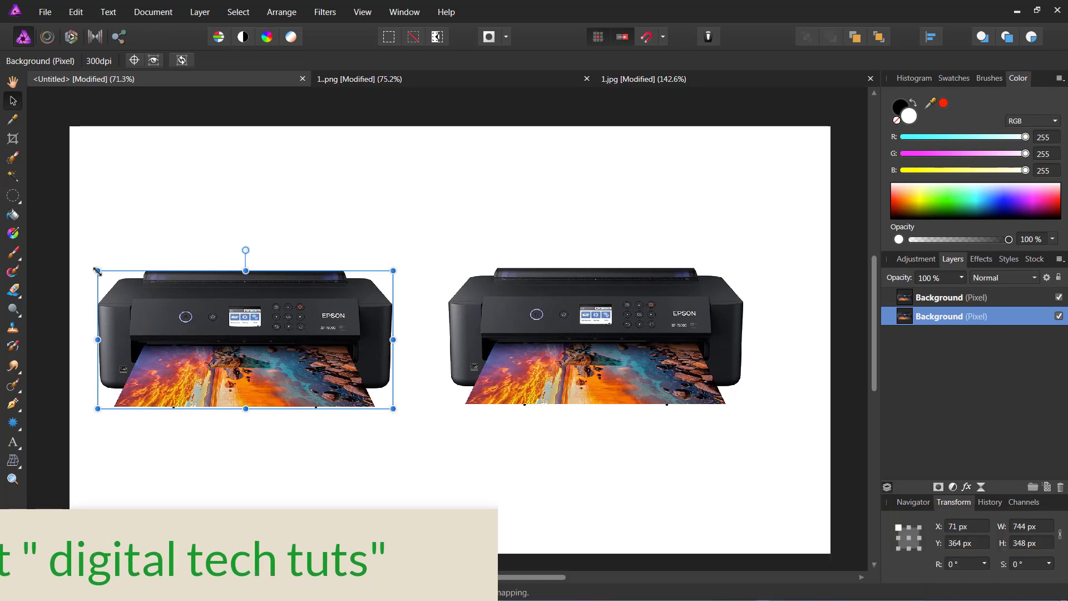
# Step: Shrink the left printer copy to a tiny size, move the original upper right, then re-enlarge the copy
pyautogui.moveTo(187, 331); pyautogui.dragTo(363, 438)
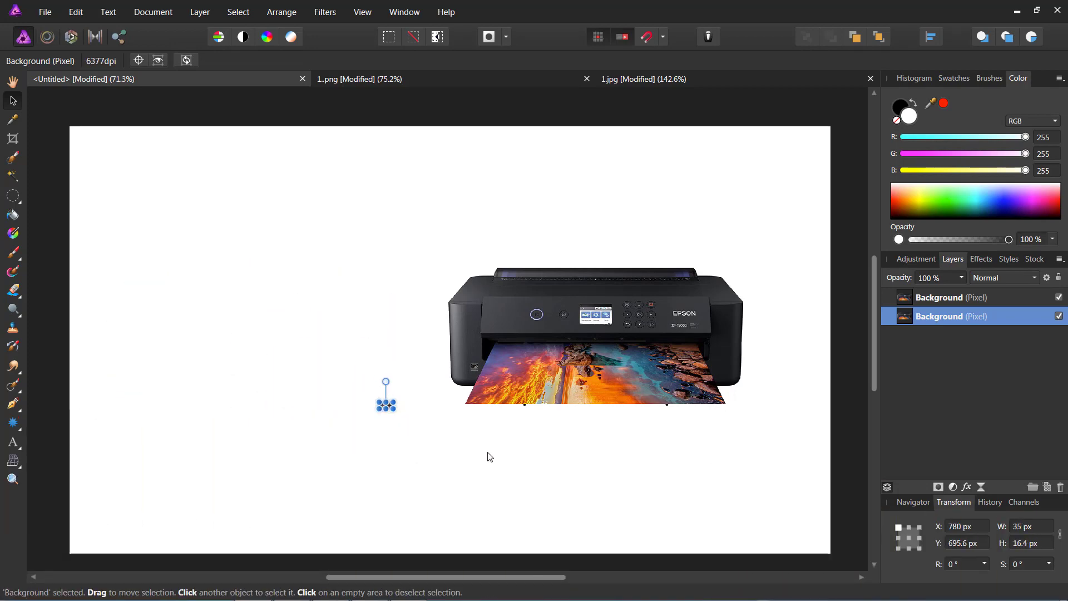
pyautogui.moveTo(542, 334)
pyautogui.mouseDown()
pyautogui.moveTo(622, 235)
pyautogui.moveTo(626, 208)
pyautogui.mouseUp()
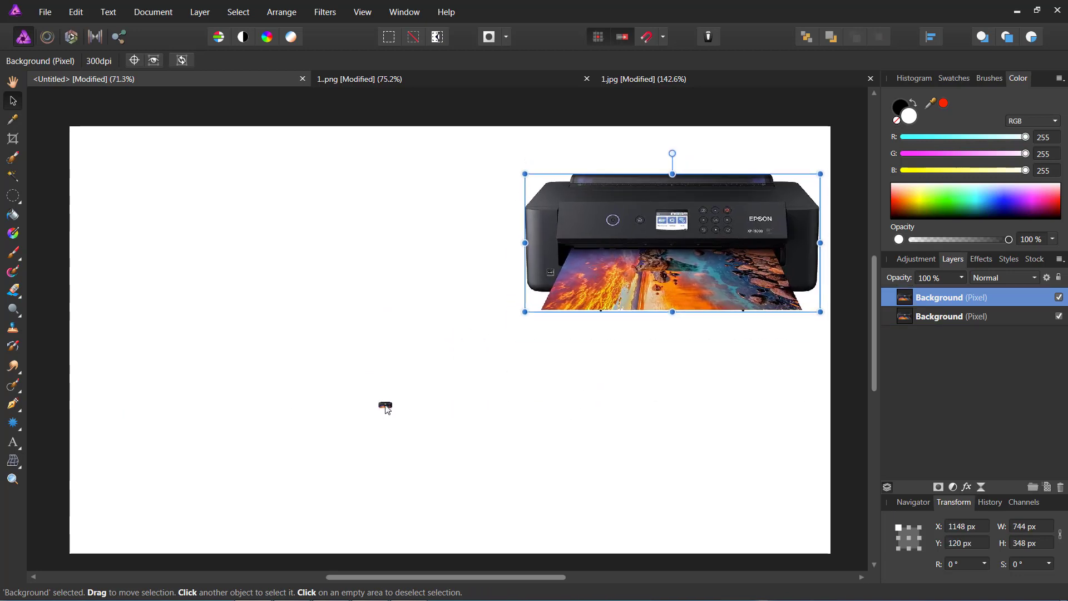
pyautogui.click(386, 408)
pyautogui.moveTo(388, 409); pyautogui.dragTo(211, 319)
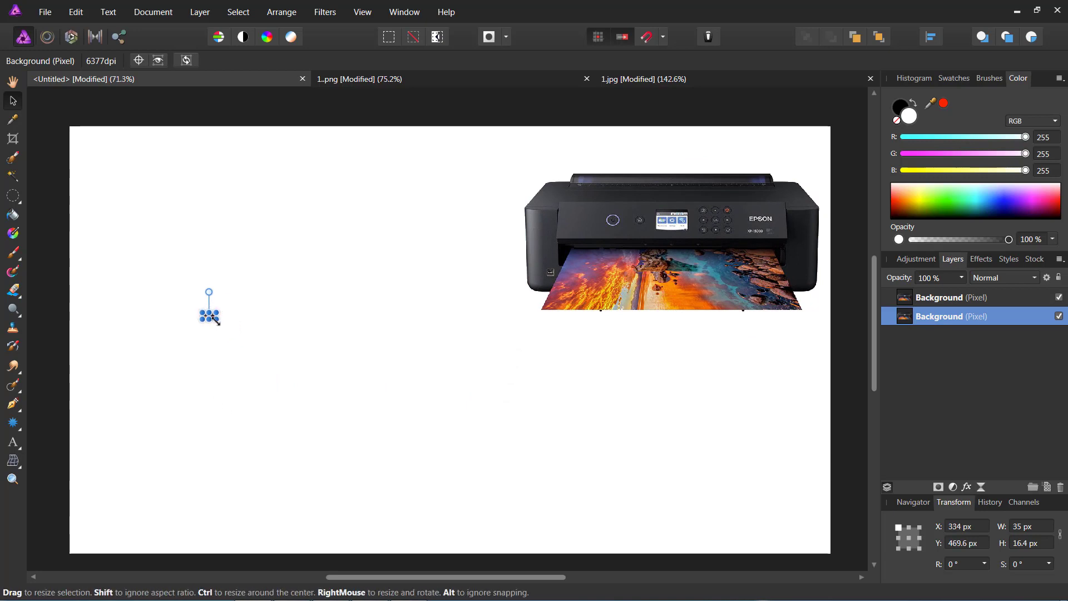
pyautogui.moveTo(217, 321); pyautogui.dragTo(597, 544)
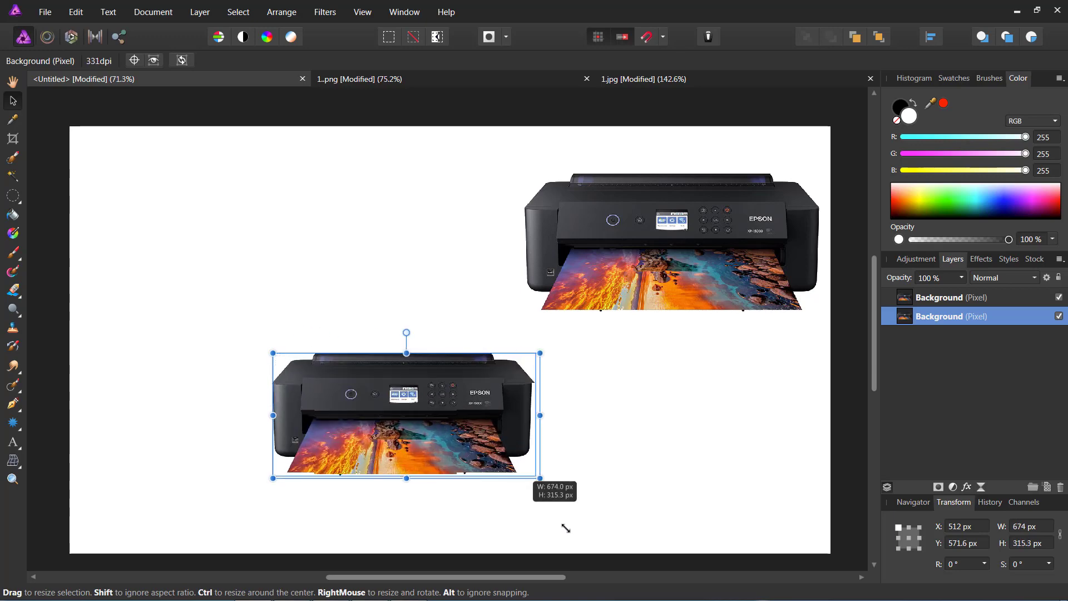
pyautogui.moveTo(415, 401); pyautogui.dragTo(237, 325)
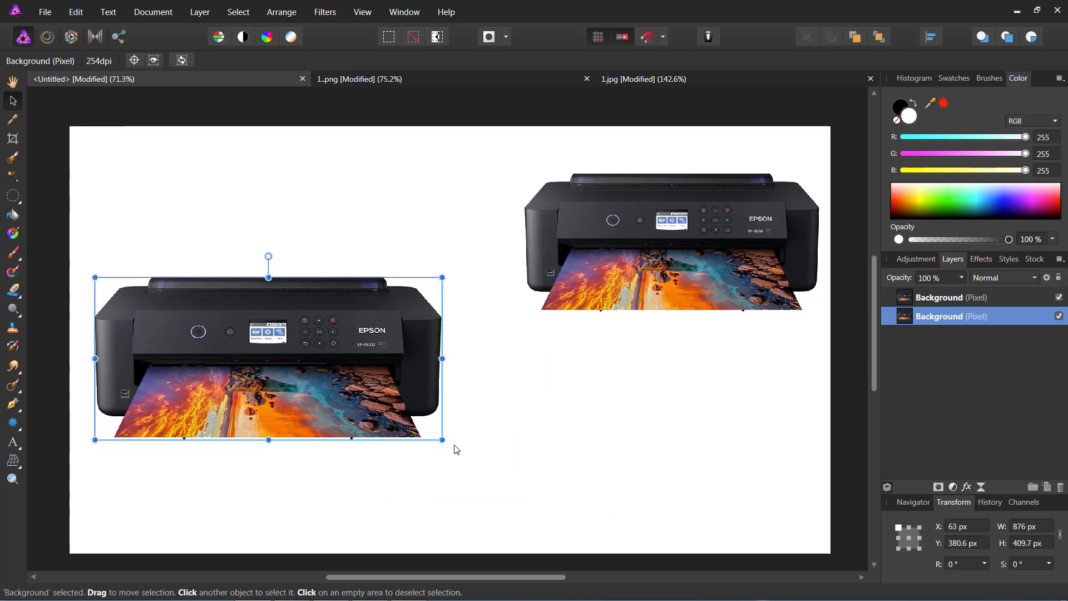
pyautogui.moveTo(443, 438)
pyautogui.mouseDown()
pyautogui.moveTo(650, 518)
pyautogui.moveTo(508, 384)
pyautogui.moveTo(560, 410)
pyautogui.mouseUp()
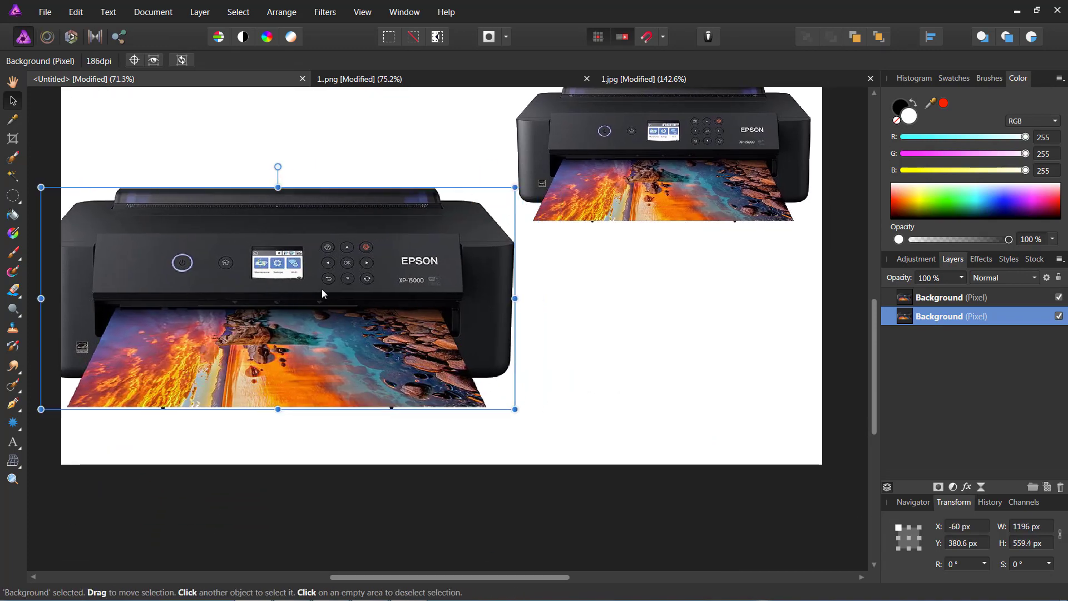
# Step: Arrange the large printer copy at left and the original at upper right, panning both into view
pyautogui.moveTo(372, 289); pyautogui.dragTo(356, 286)
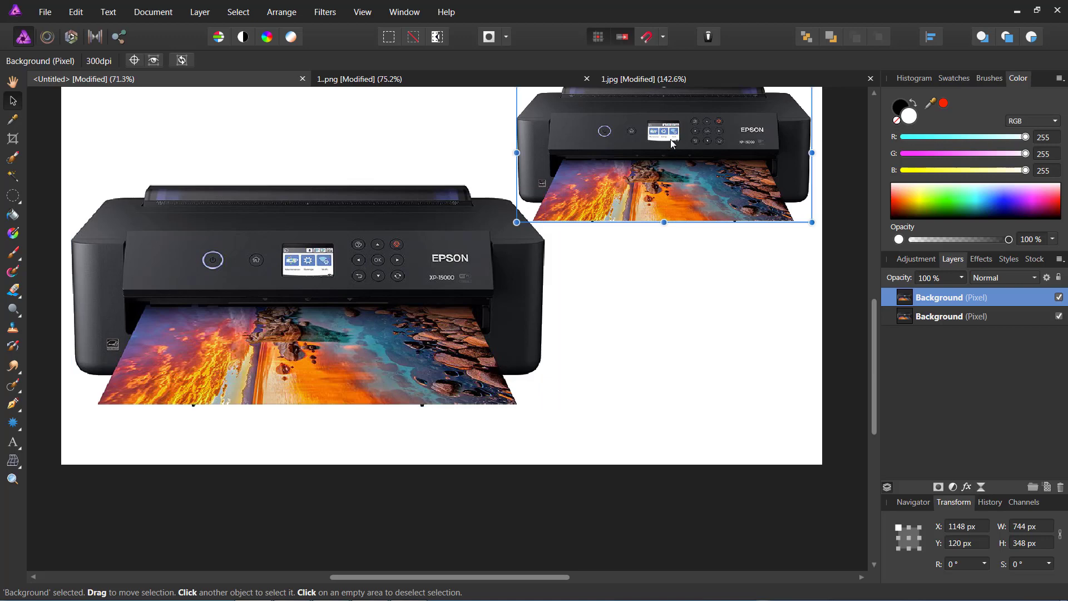
pyautogui.moveTo(670, 139); pyautogui.dragTo(692, 173)
pyautogui.moveTo(445, 259)
pyautogui.mouseDown()
pyautogui.moveTo(400, 273)
pyautogui.moveTo(431, 278)
pyautogui.mouseUp()
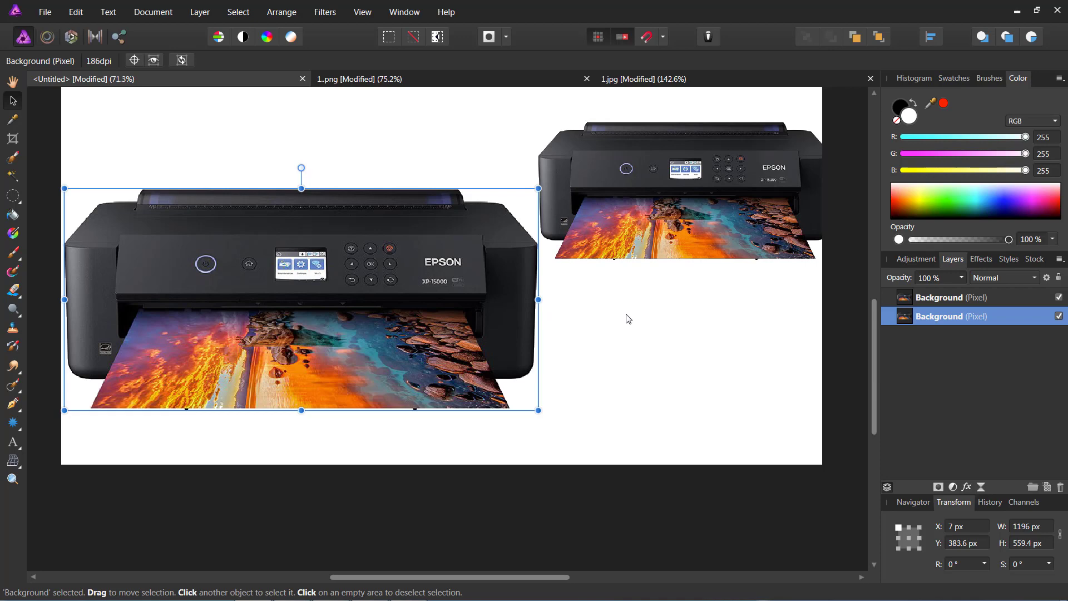
pyautogui.moveTo(674, 195); pyautogui.dragTo(671, 175)
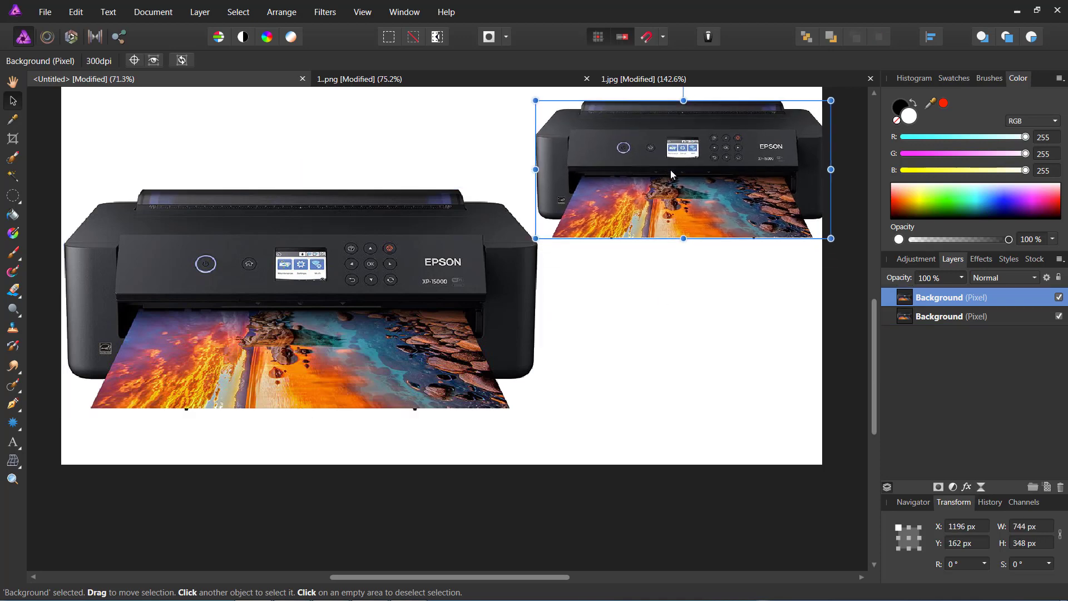
pyautogui.click(411, 266)
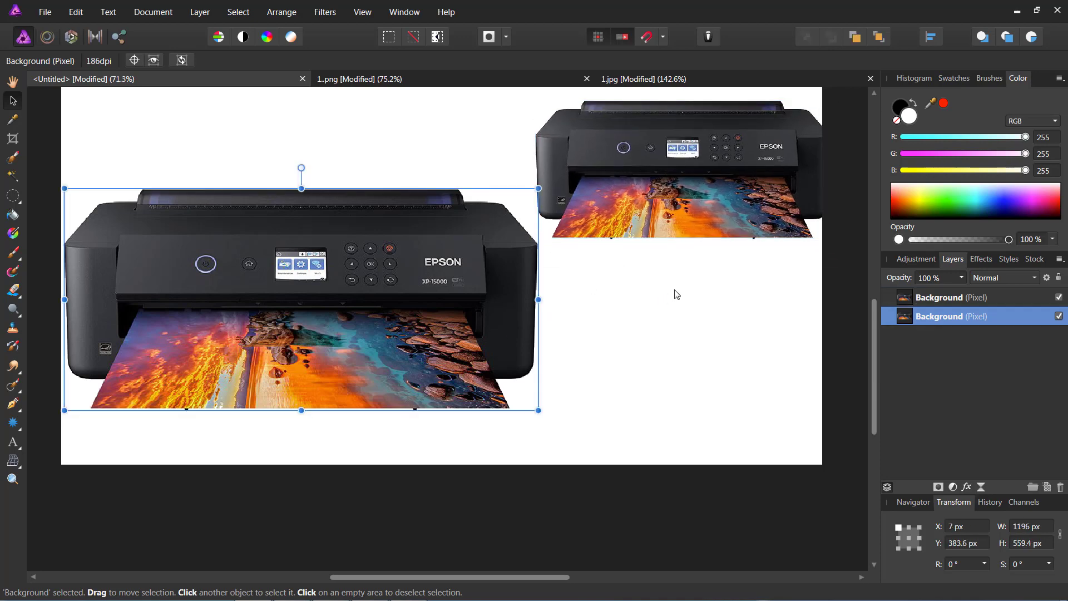
pyautogui.click(13, 81)
pyautogui.moveTo(632, 272); pyautogui.dragTo(641, 341)
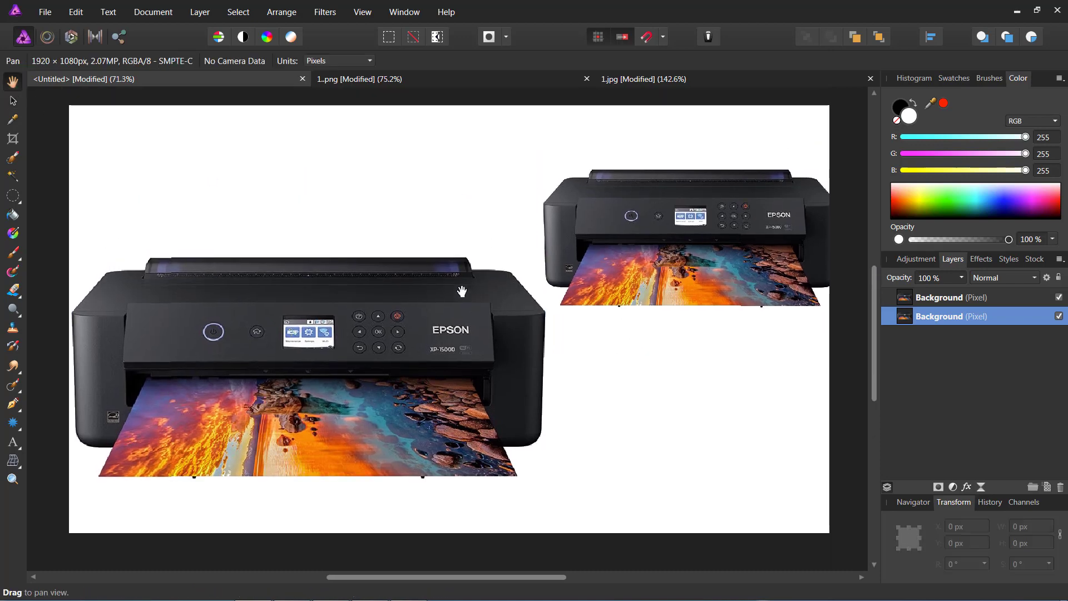
# Step: Switch to Photoshop and duplicate the printer layer as Layer 2 copy
pyautogui.click(1016, 13)
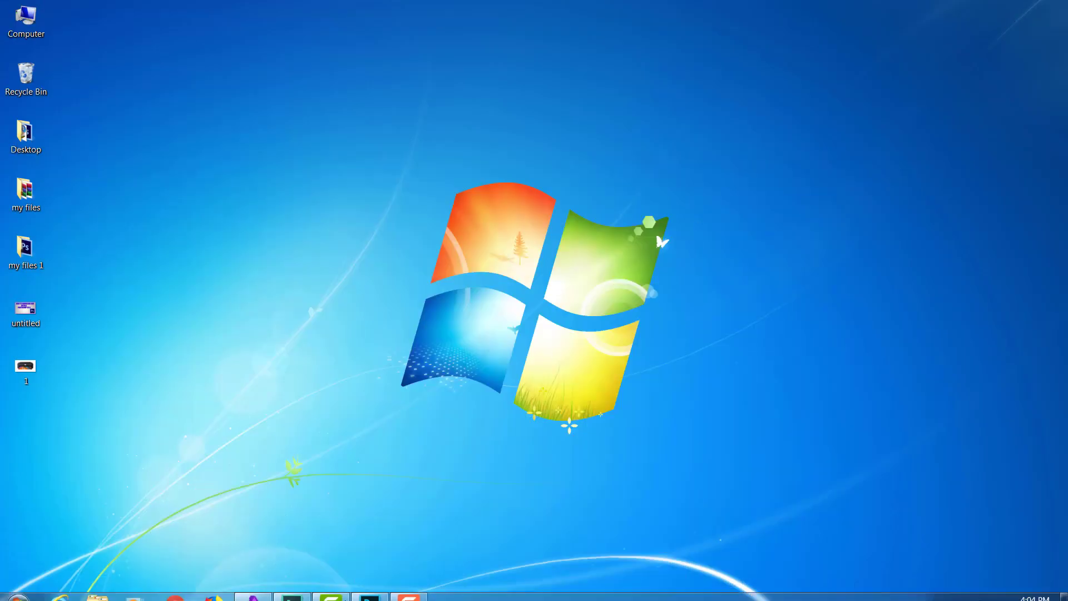
pyautogui.click(370, 590)
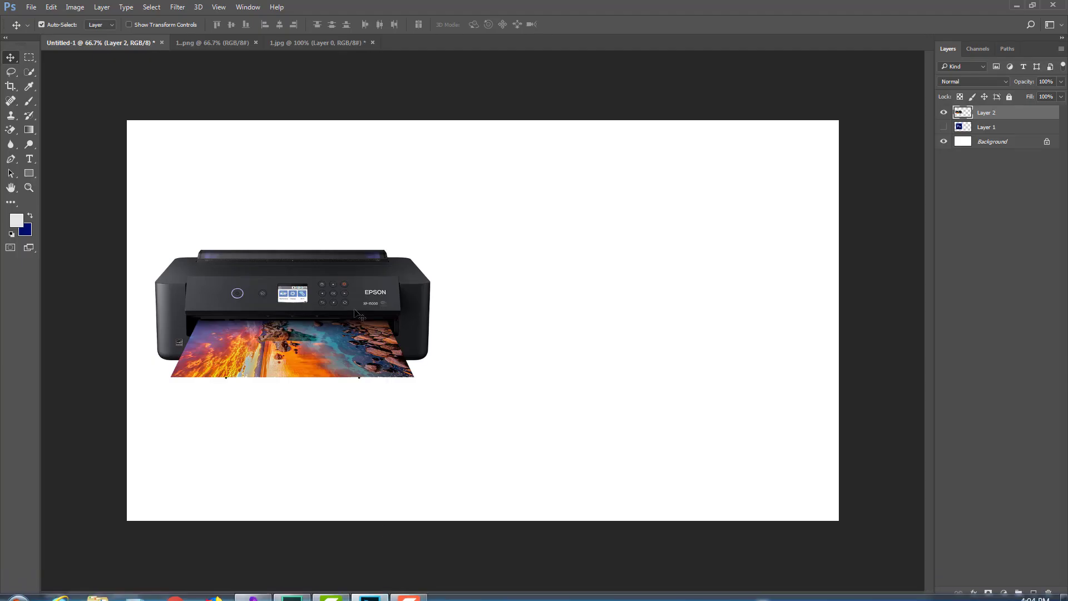
pyautogui.moveTo(354, 310); pyautogui.dragTo(335, 309)
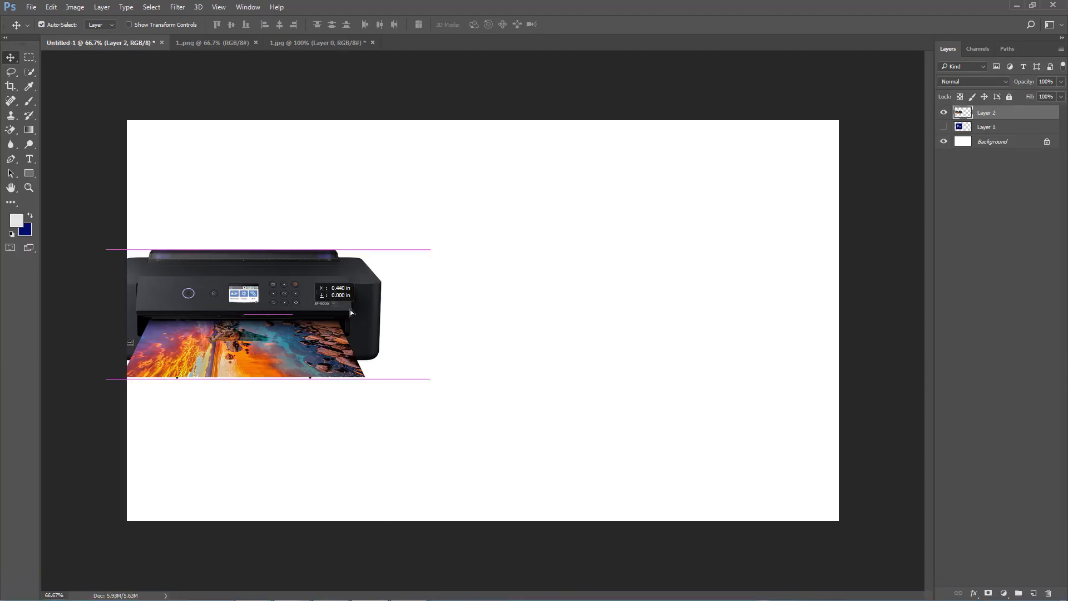
pyautogui.rightClick(1013, 111)
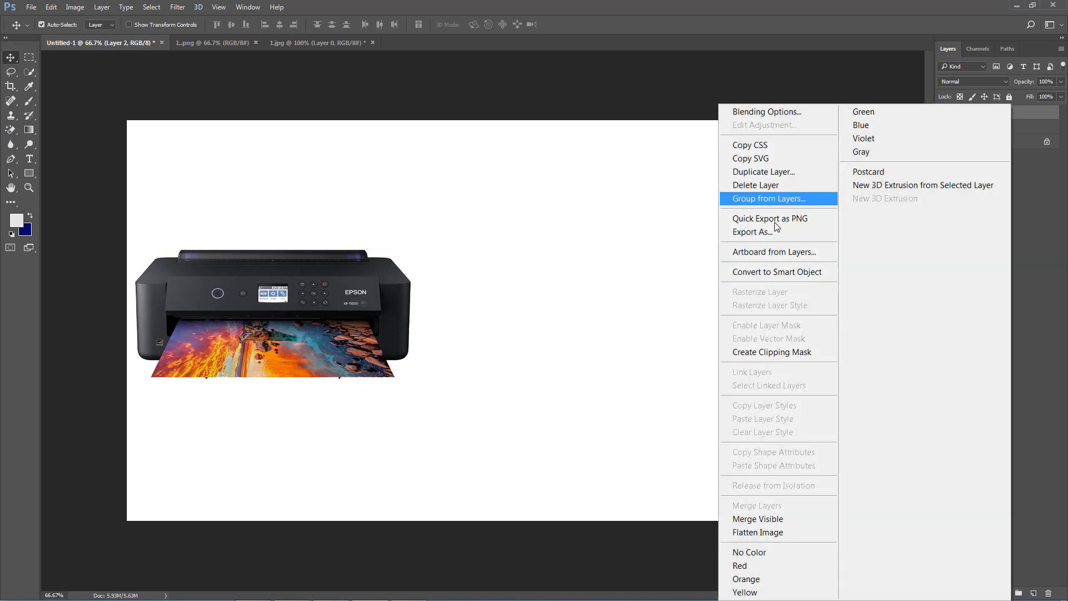
pyautogui.click(761, 171)
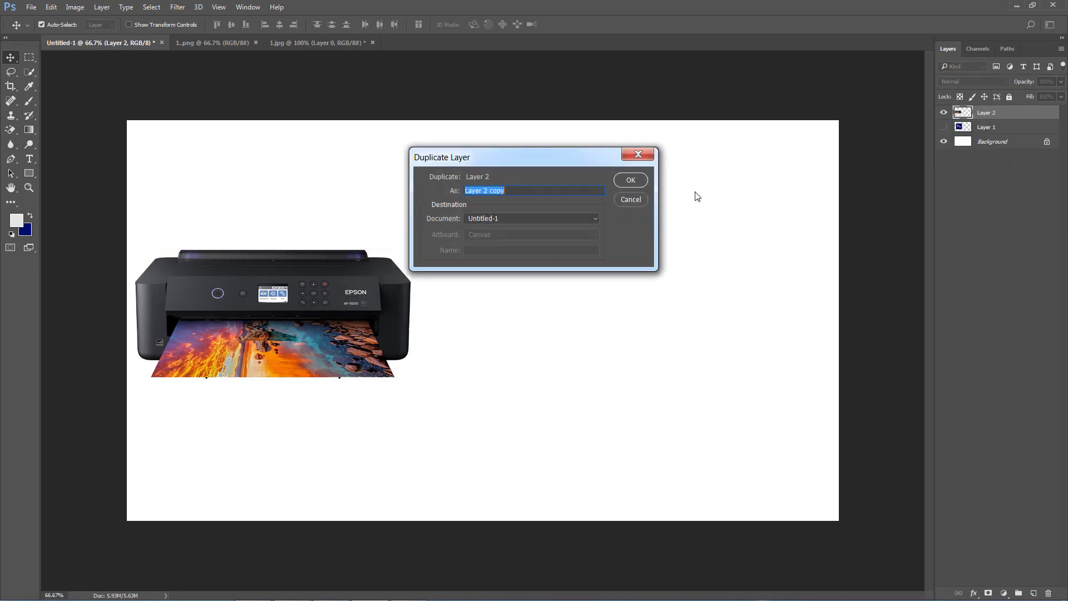
pyautogui.click(630, 180)
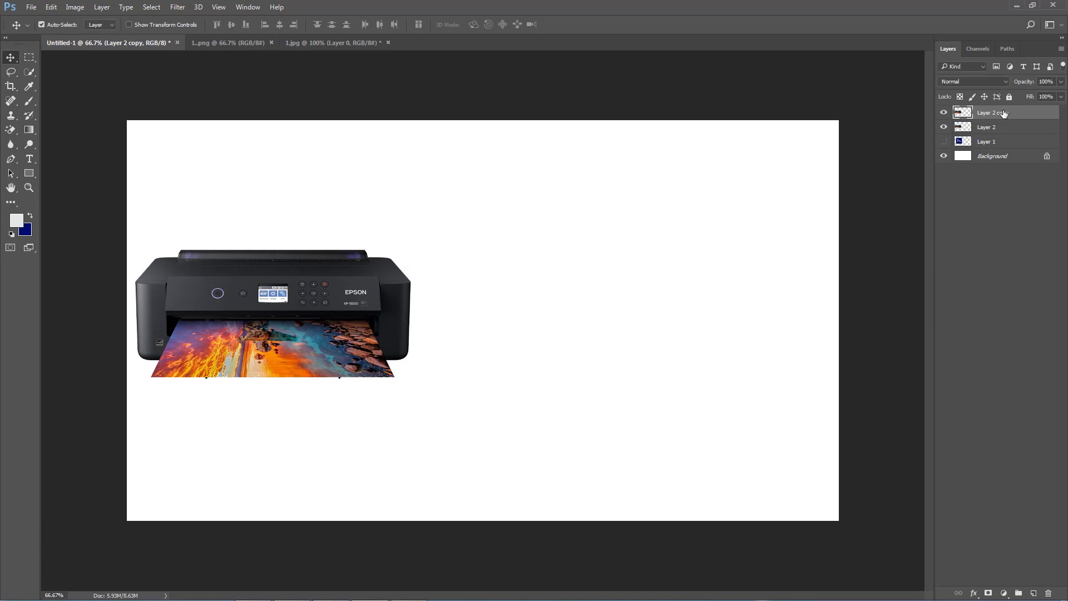
# Step: Make Layer 2 visible and place the duplicate printer on the right half of the canvas
pyautogui.click(944, 127)
pyautogui.moveTo(305, 303); pyautogui.dragTo(699, 301)
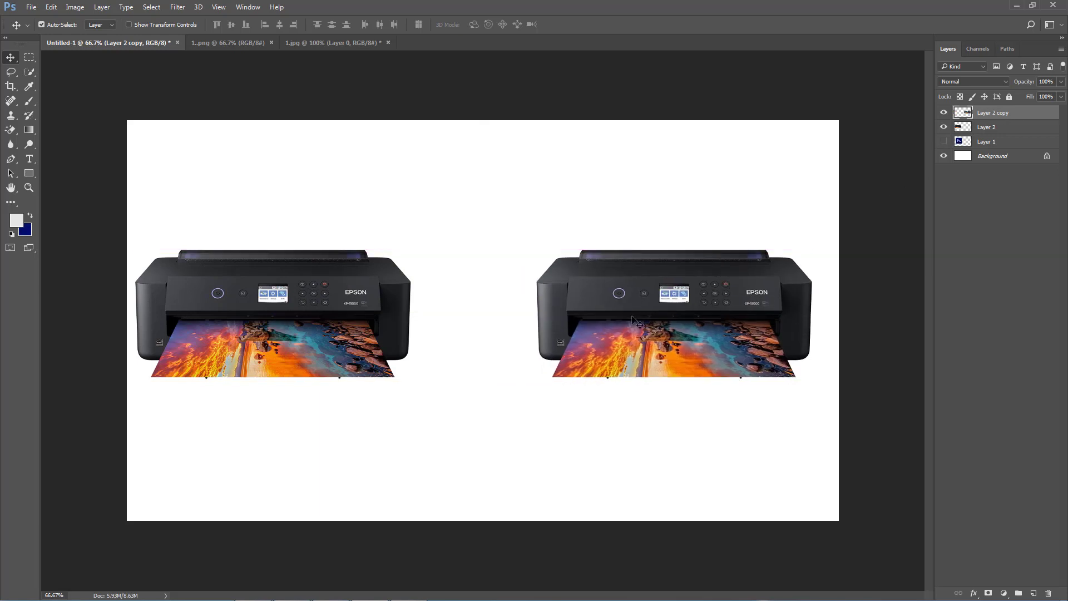
pyautogui.moveTo(644, 317); pyautogui.dragTo(617, 316)
# Step: Shrink the right printer copy to a tiny thumbnail with Free Transform and reposition it
pyautogui.hotkey('ctrl', 't')
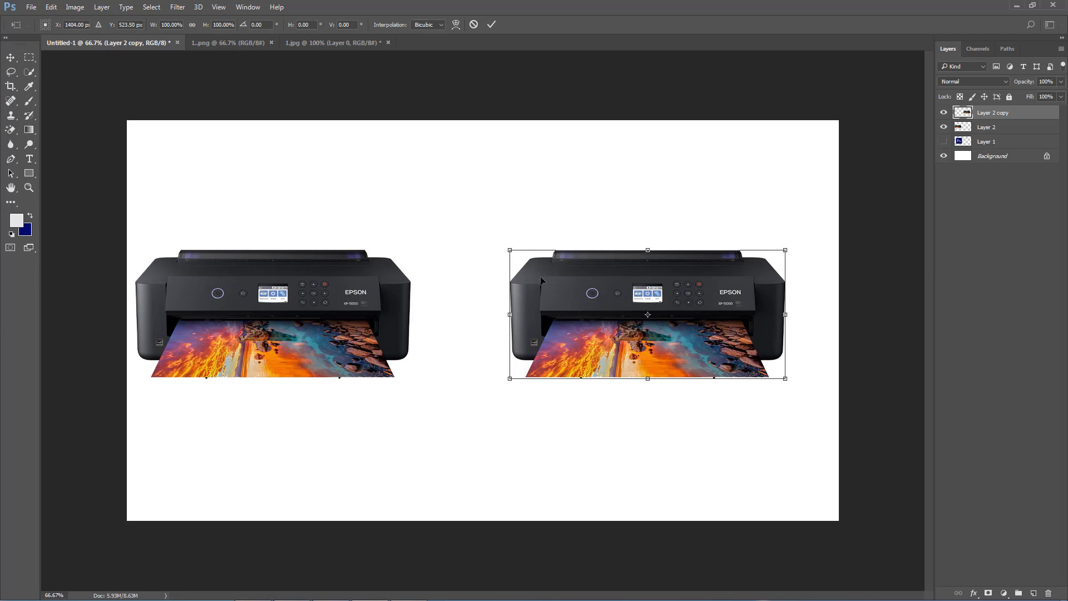
pyautogui.moveTo(510, 250)
pyautogui.mouseDown()
pyautogui.moveTo(637, 322)
pyautogui.moveTo(689, 332)
pyautogui.moveTo(664, 338)
pyautogui.mouseUp()
pyautogui.press('Return')
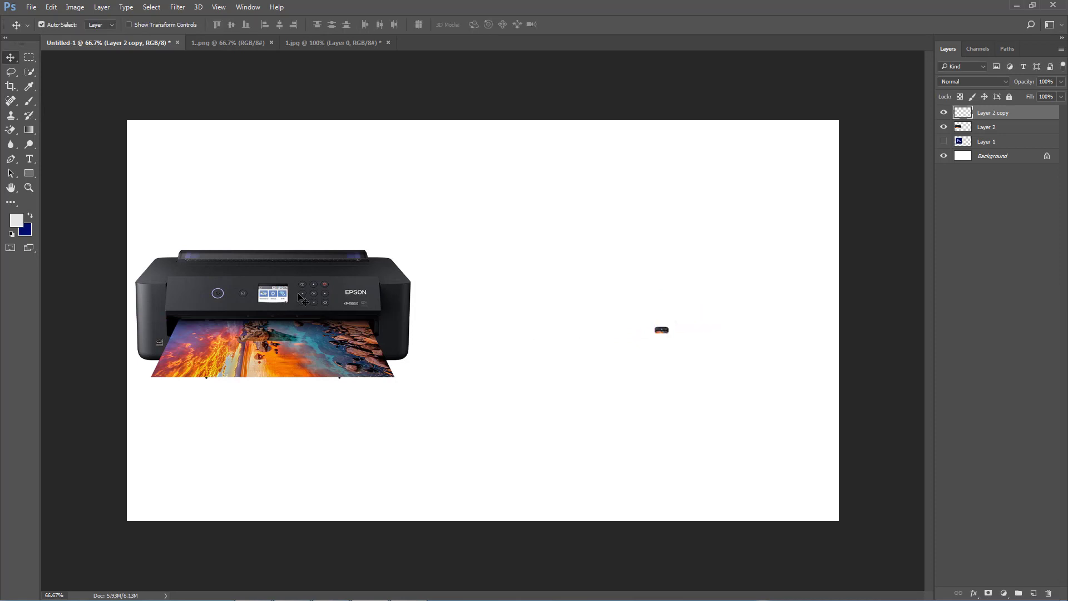
pyautogui.moveTo(294, 299); pyautogui.dragTo(302, 299)
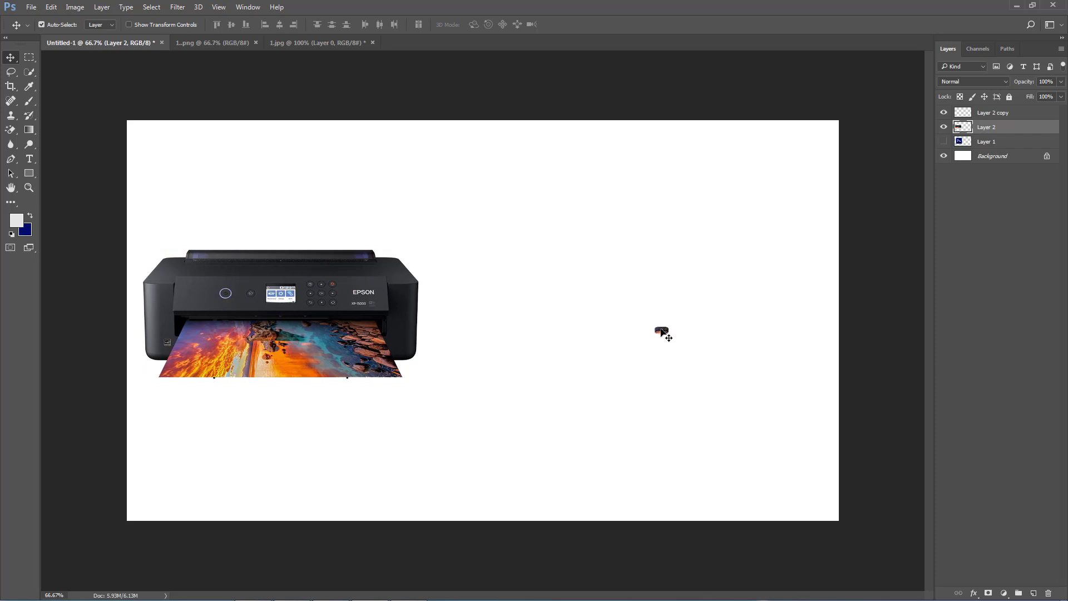
pyautogui.moveTo(662, 330); pyautogui.dragTo(648, 330)
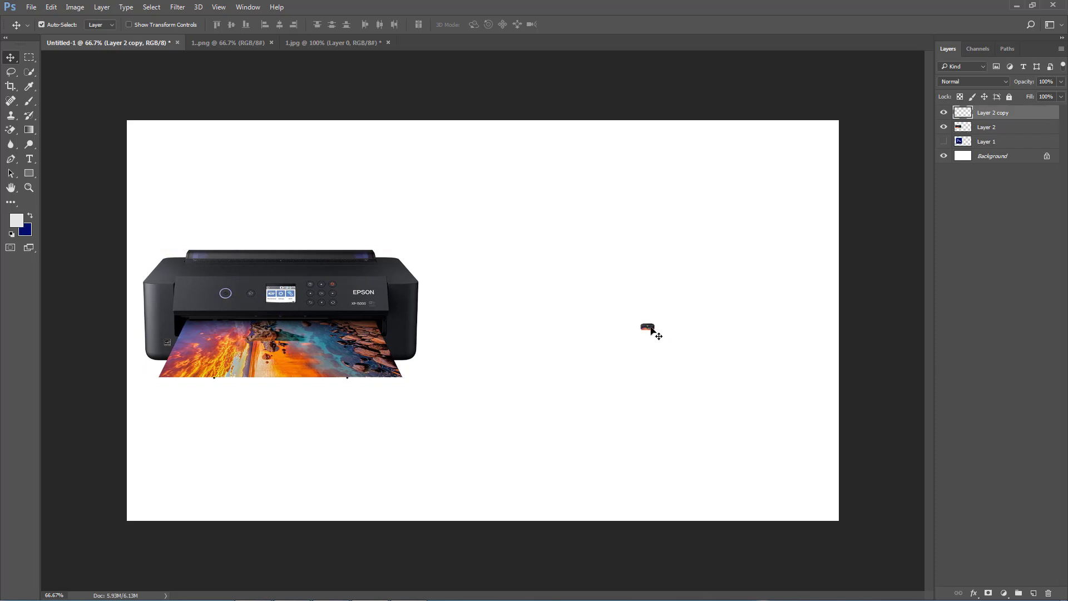
pyautogui.hotkey('ctrl', 't')
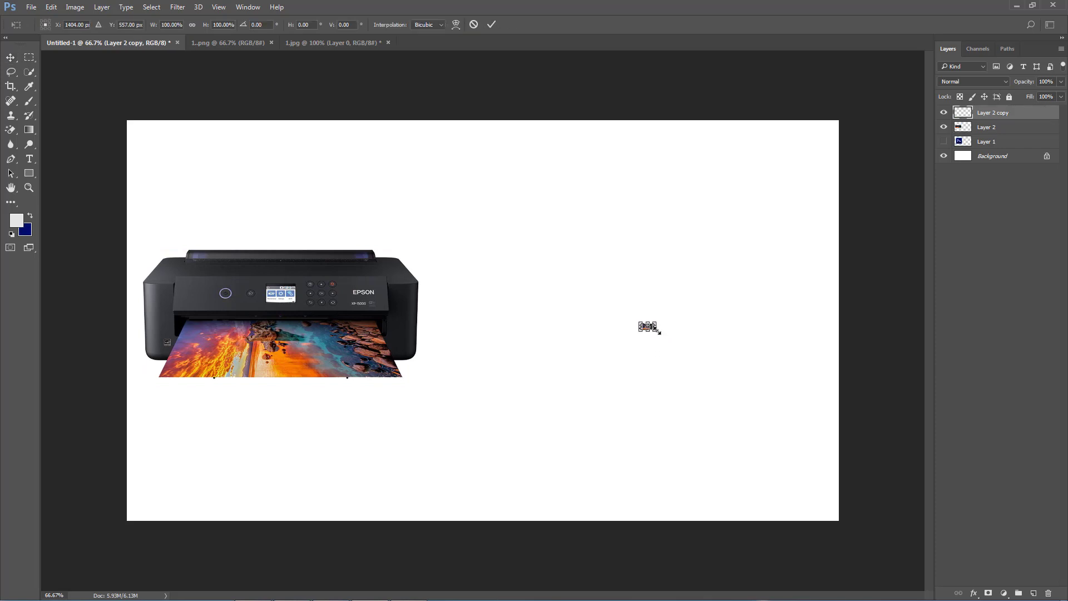
# Step: Scale the tiny printer copy back up large, leaving it pixelated, then return to Affinity Photo
pyautogui.moveTo(656, 332)
pyautogui.mouseDown()
pyautogui.moveTo(776, 395)
pyautogui.moveTo(821, 445)
pyautogui.mouseUp()
pyautogui.moveTo(735, 378); pyautogui.dragTo(622, 319)
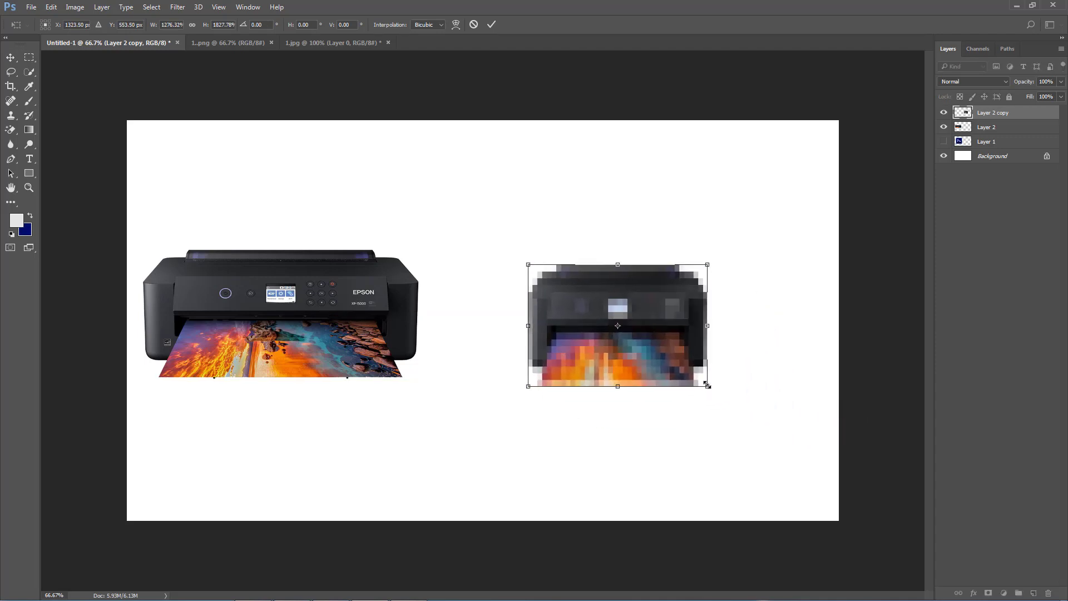
pyautogui.moveTo(706, 385); pyautogui.dragTo(846, 465)
pyautogui.moveTo(792, 396); pyautogui.dragTo(722, 376)
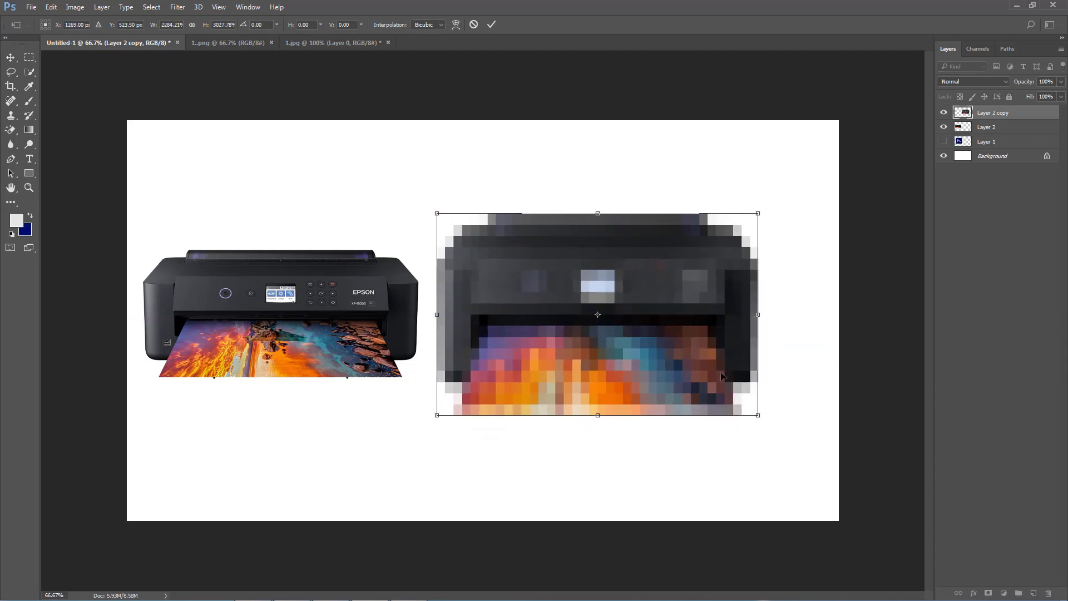
pyautogui.moveTo(757, 415); pyautogui.dragTo(822, 455)
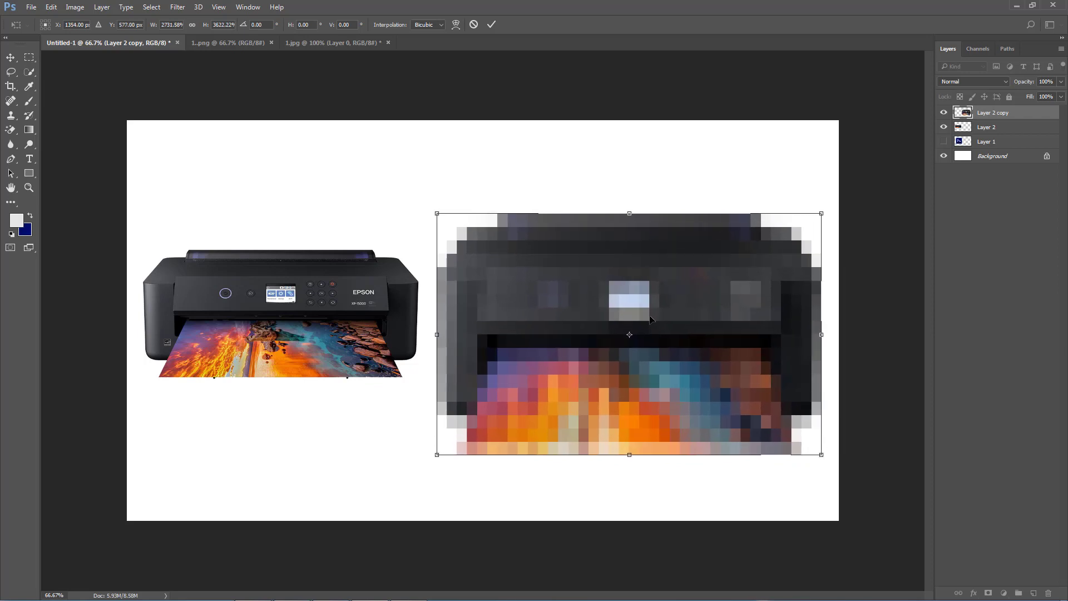
pyautogui.moveTo(693, 352); pyautogui.dragTo(679, 329)
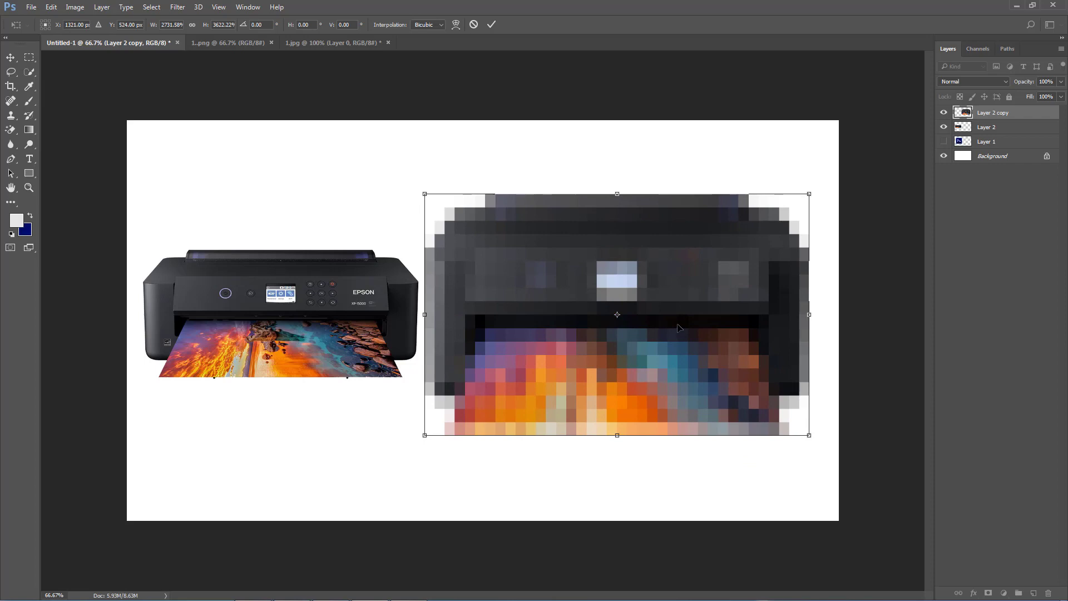
pyautogui.click(253, 587)
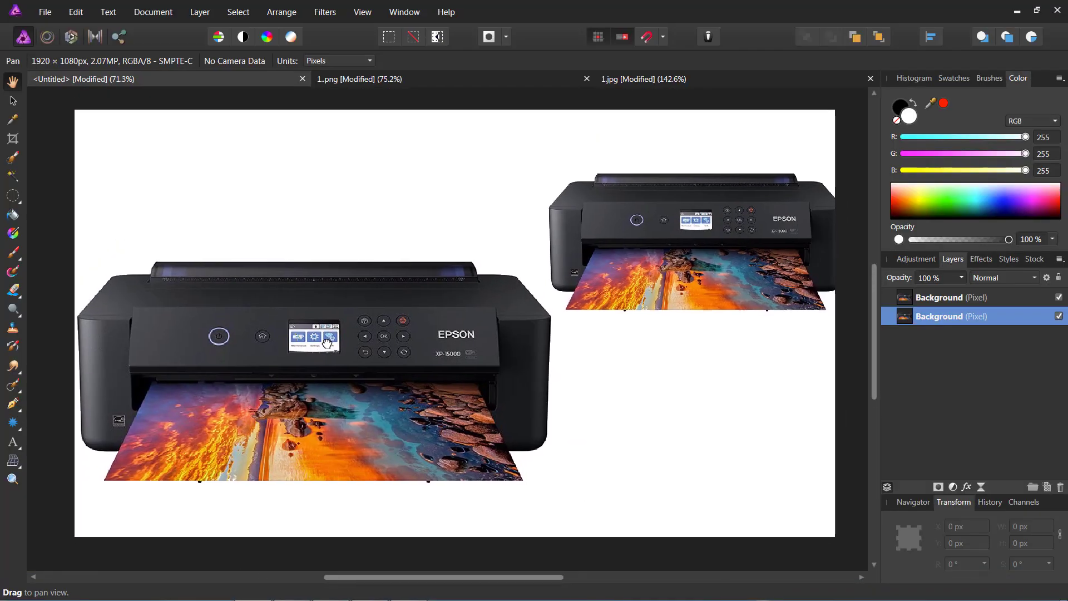
# Step: Nudge both printers, delete the large printer layer, and move the small printer to the top-left
pyautogui.click(14, 102)
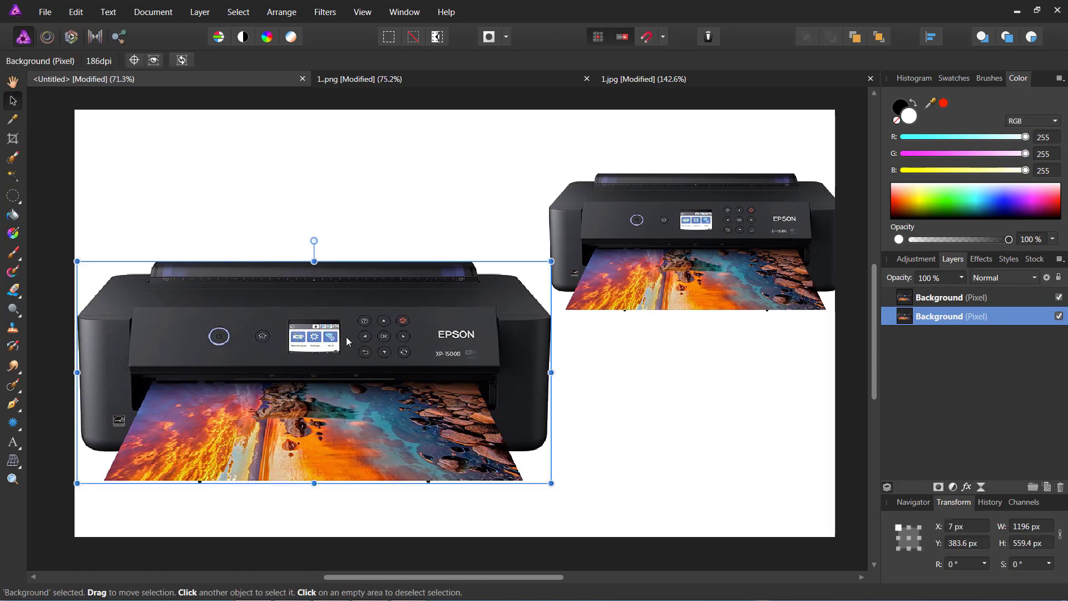
pyautogui.moveTo(346, 340); pyautogui.dragTo(350, 327)
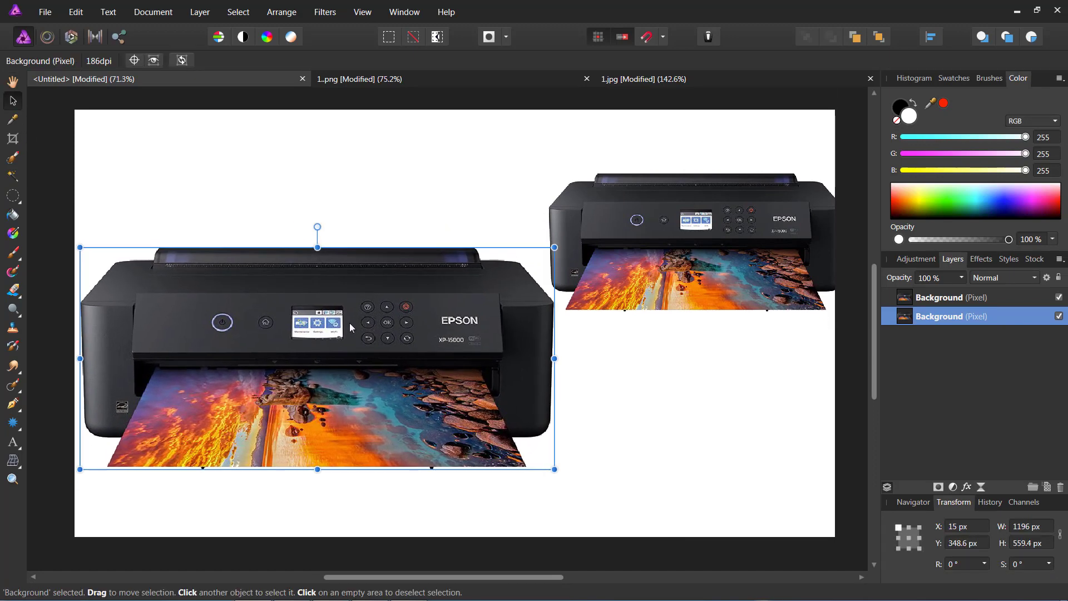
pyautogui.click(666, 222)
pyautogui.moveTo(711, 225); pyautogui.dragTo(715, 188)
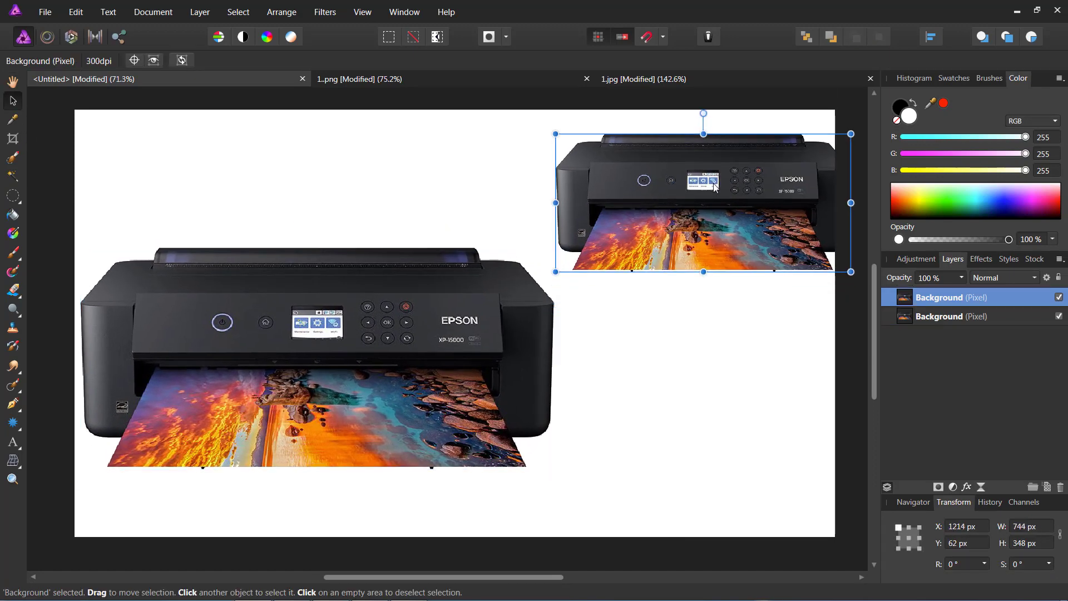
pyautogui.moveTo(355, 325); pyautogui.dragTo(363, 336)
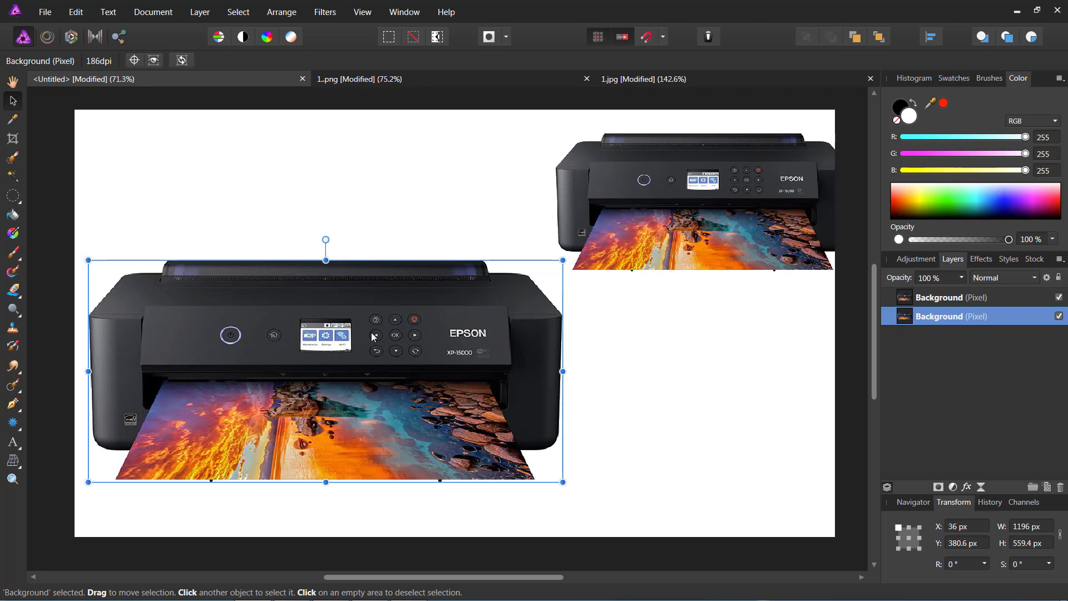
pyautogui.press('Delete')
pyautogui.moveTo(723, 188); pyautogui.dragTo(268, 204)
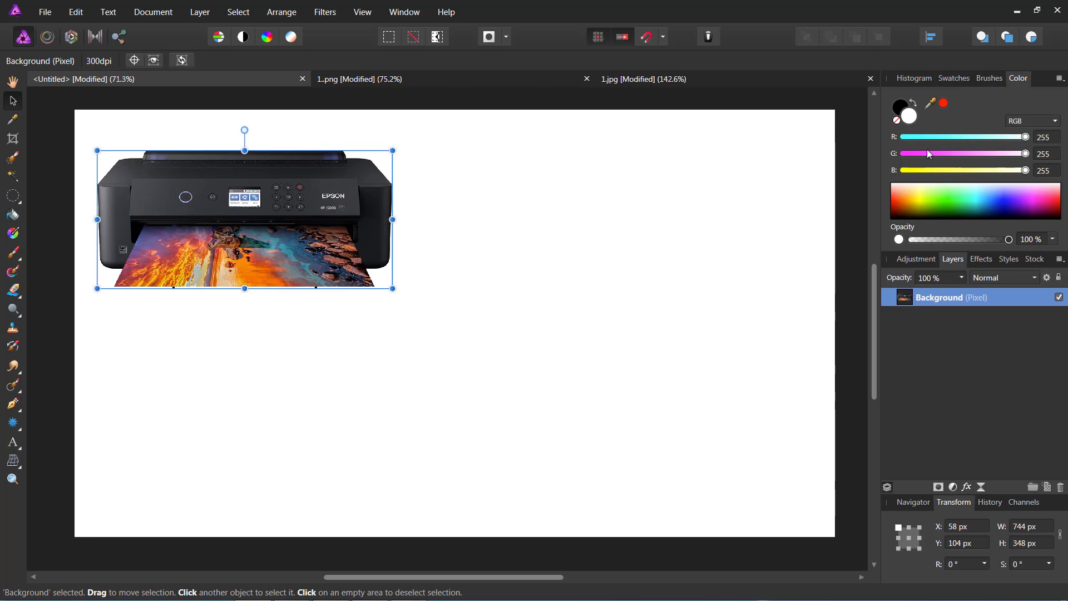
# Step: Open image 1 from the my files 1 > Lady faces folder
pyautogui.click(46, 12)
pyautogui.click(61, 148)
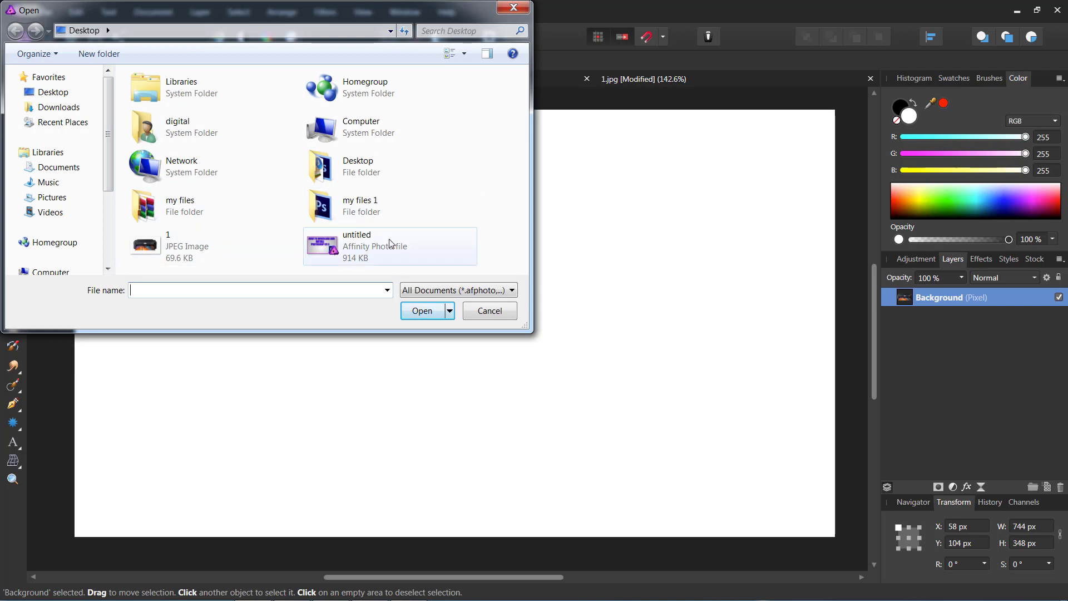
pyautogui.doubleClick(362, 207)
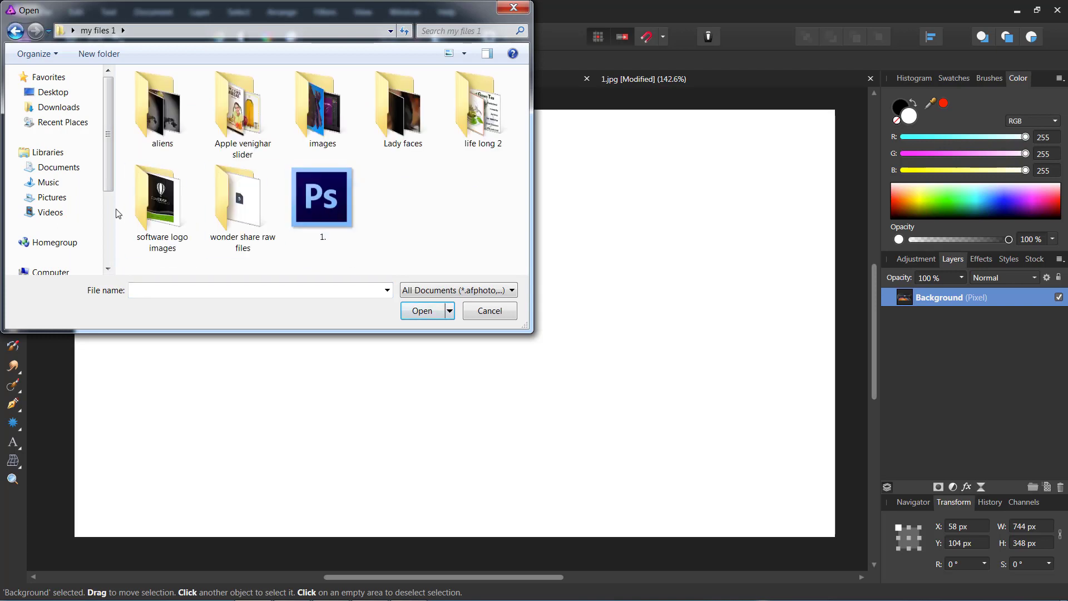
pyautogui.doubleClick(374, 127)
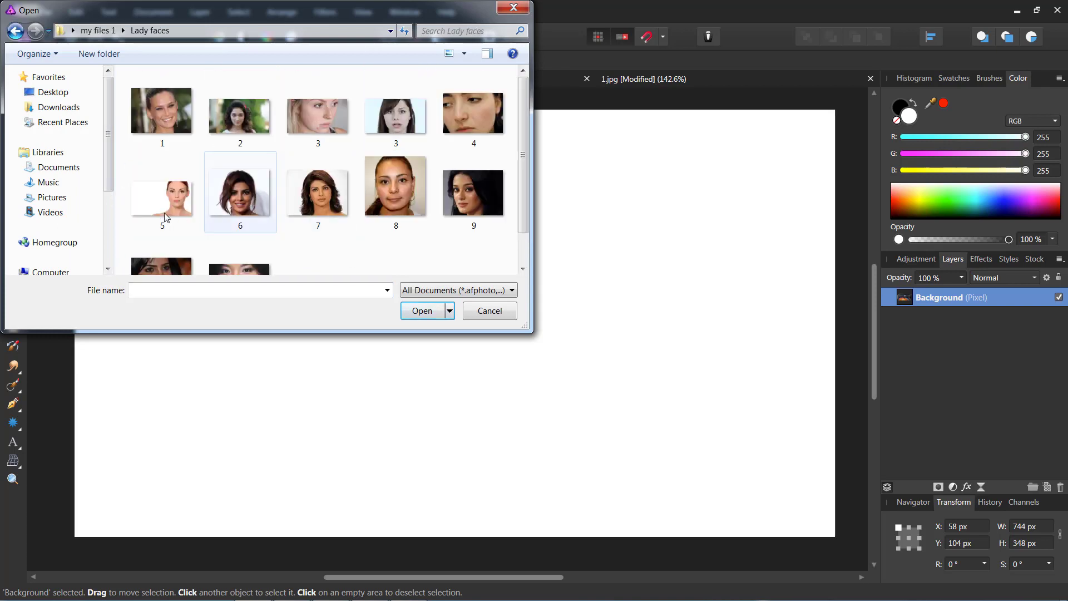
pyautogui.click(164, 117)
pyautogui.click(437, 312)
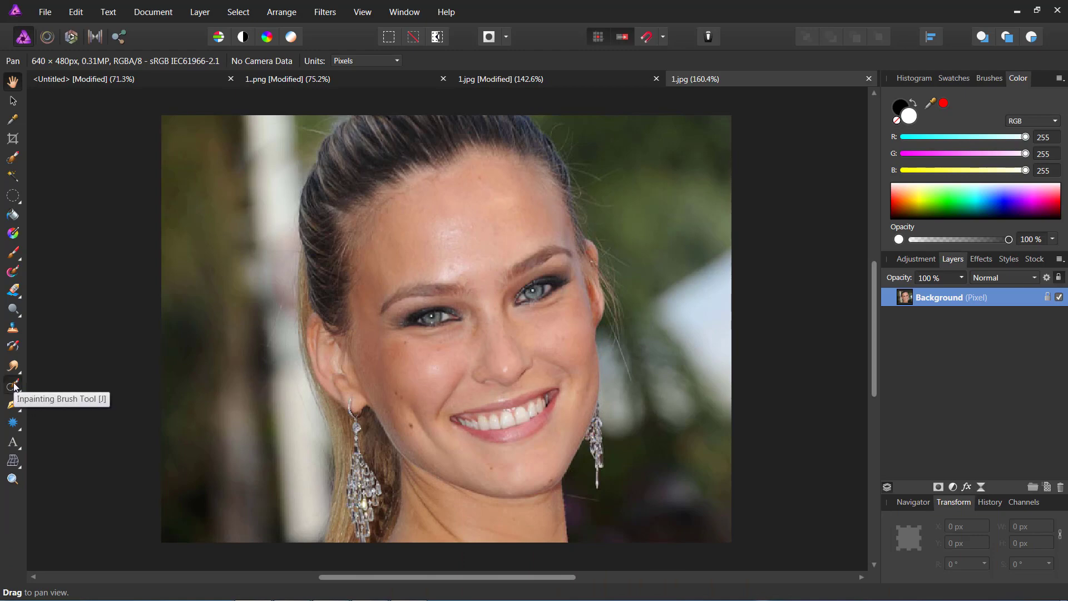
# Step: Choose the Healing Brush, try it on the chin, and dismiss the heal-source notice
pyautogui.click(15, 386)
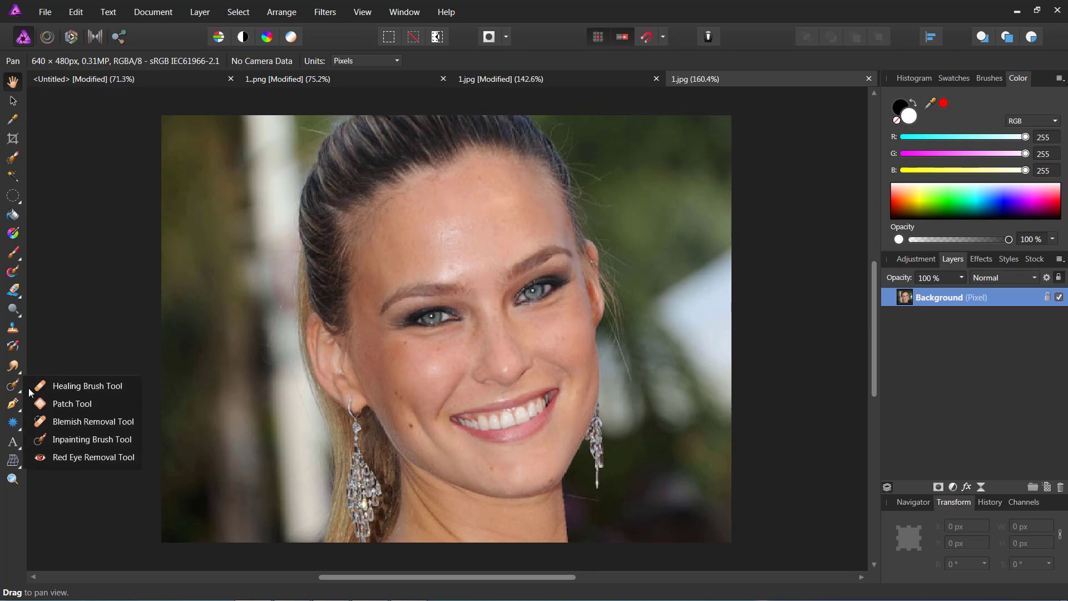
pyautogui.click(96, 390)
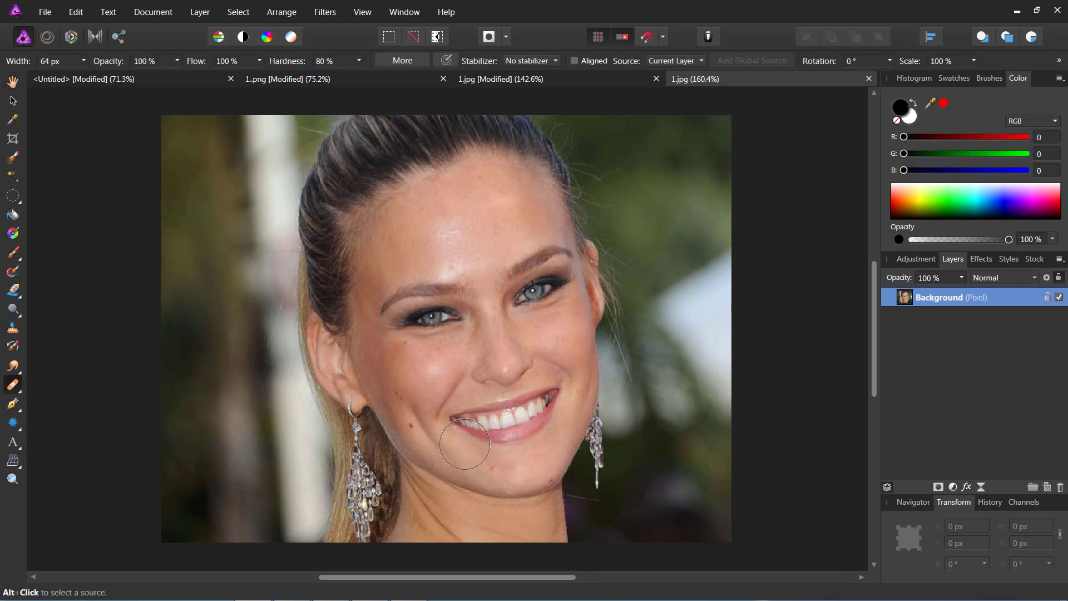
pyautogui.click(410, 408)
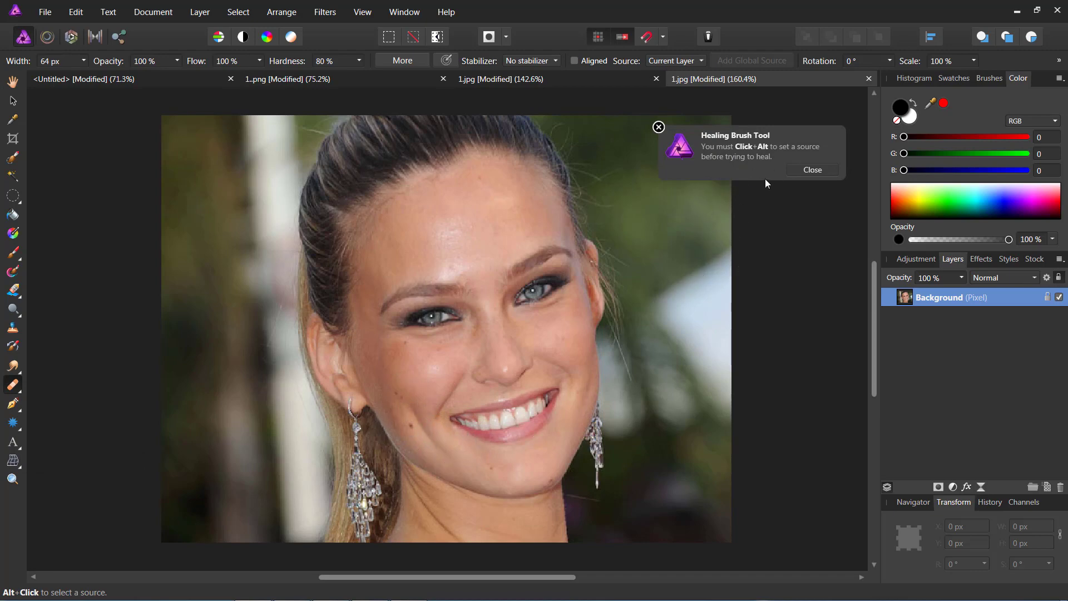
pyautogui.click(813, 168)
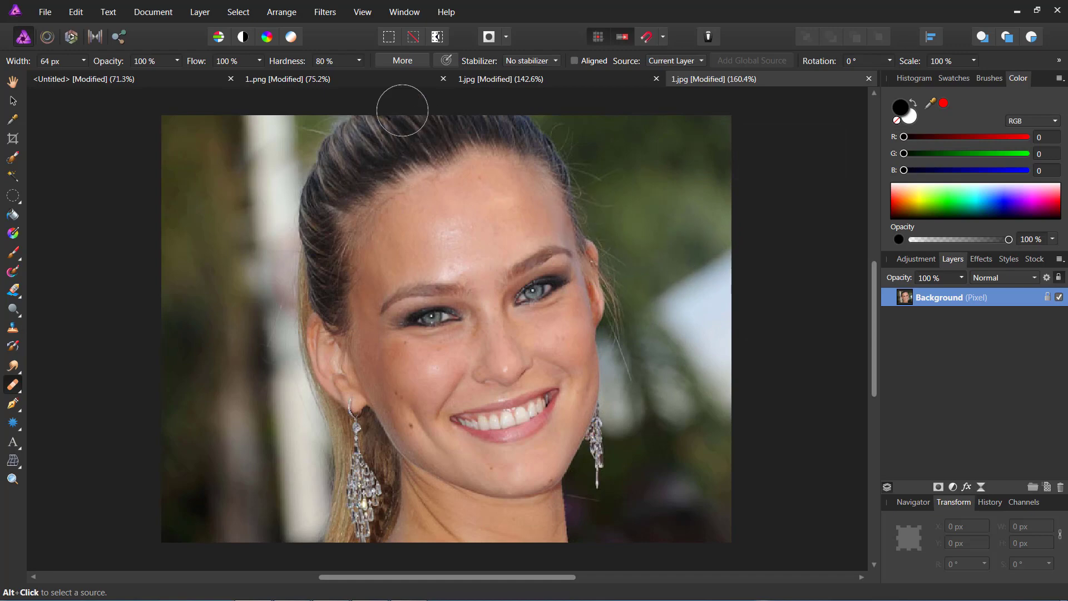
pyautogui.click(324, 12)
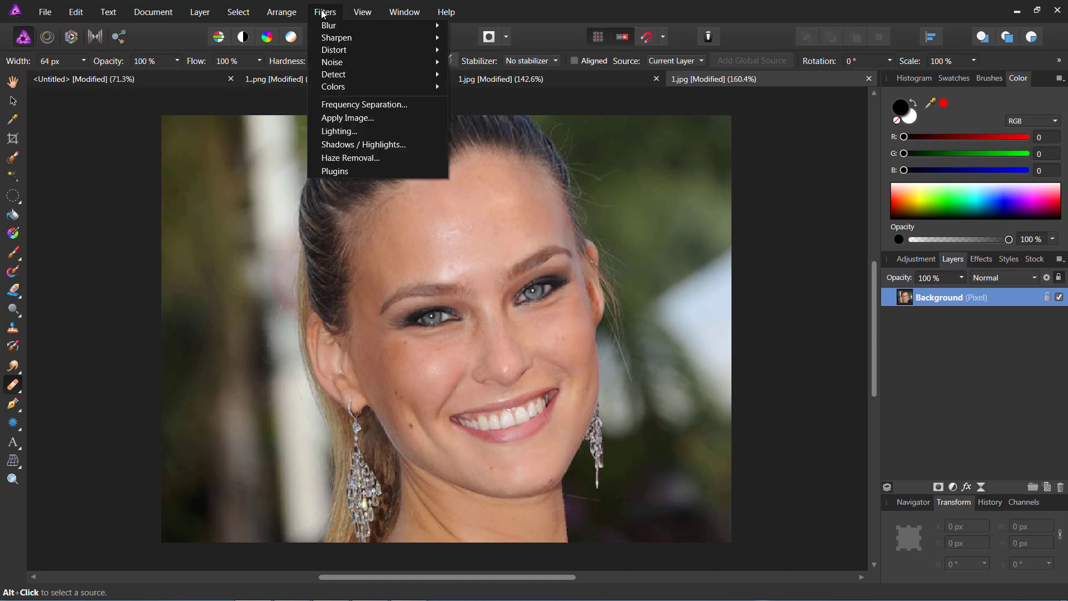
# Step: Apply Frequency Separation with a radius of about 4.2 px and Feature Protection Tolerance on
pyautogui.click(343, 105)
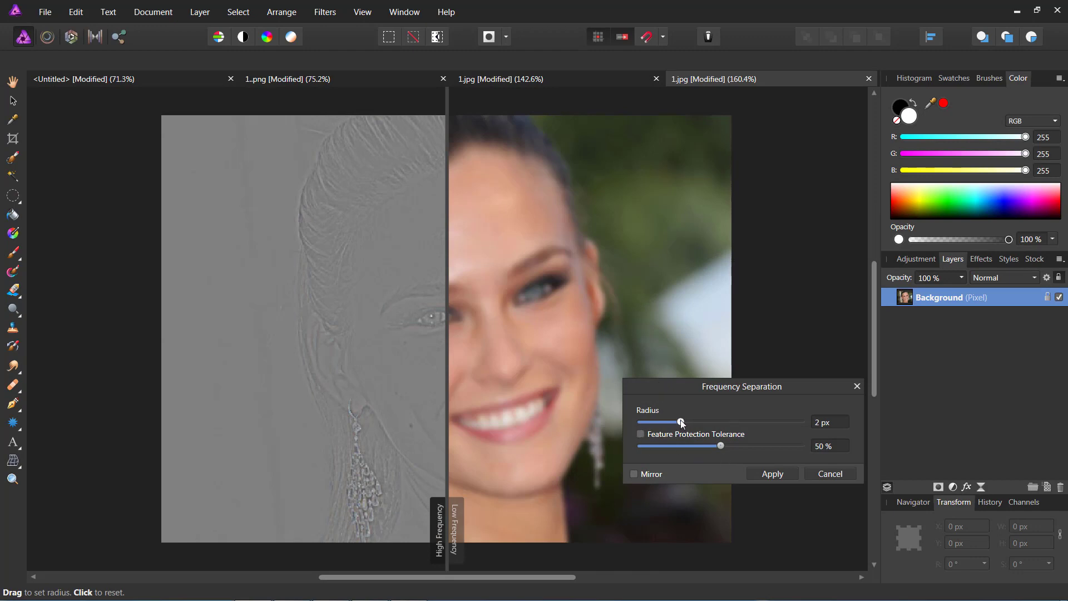
pyautogui.moveTo(682, 424); pyautogui.dragTo(689, 423)
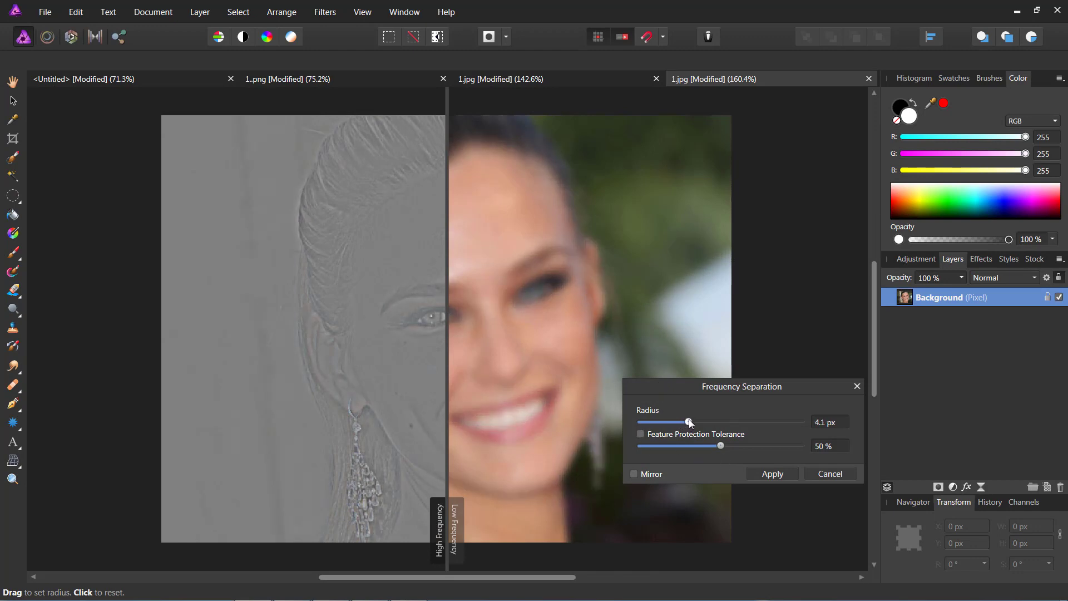
pyautogui.click(640, 434)
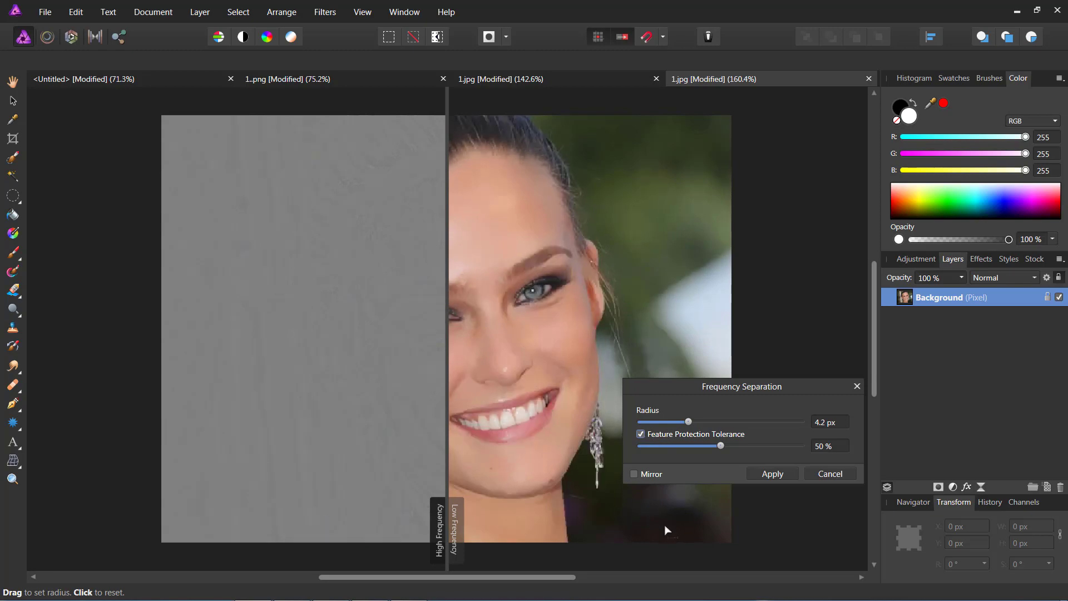
pyautogui.click(773, 474)
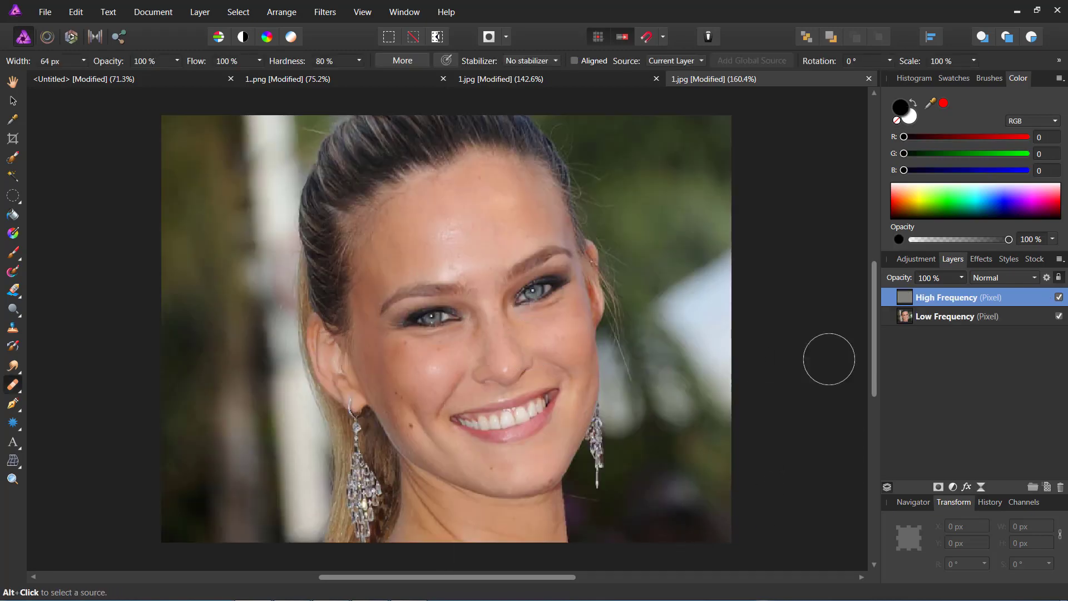
# Step: Inspect the High and Low Frequency layers, toggling Low Frequency visibility off and on
pyautogui.click(969, 318)
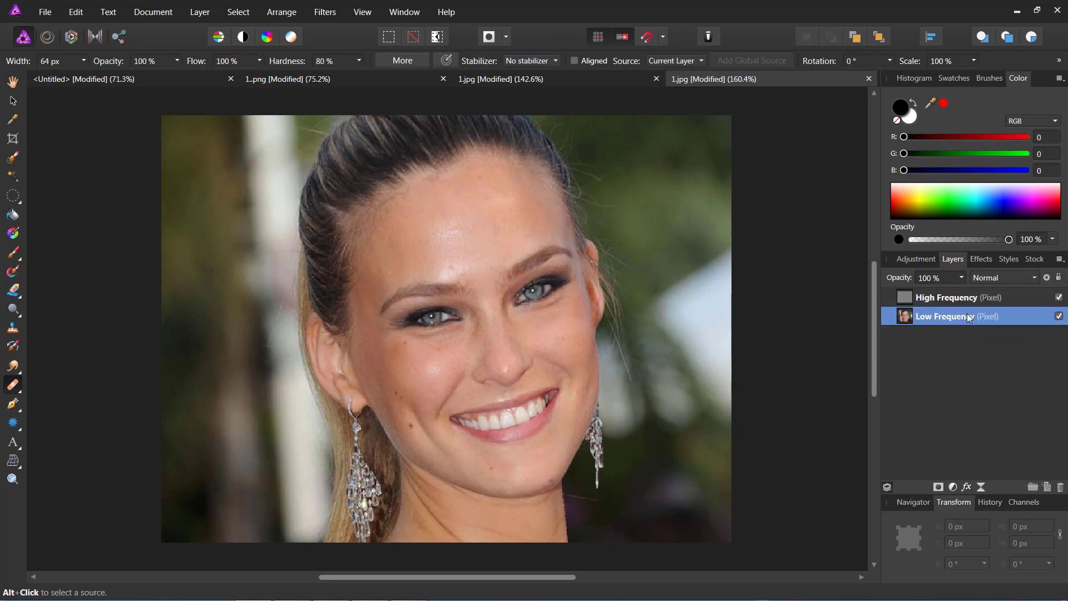
pyautogui.click(970, 301)
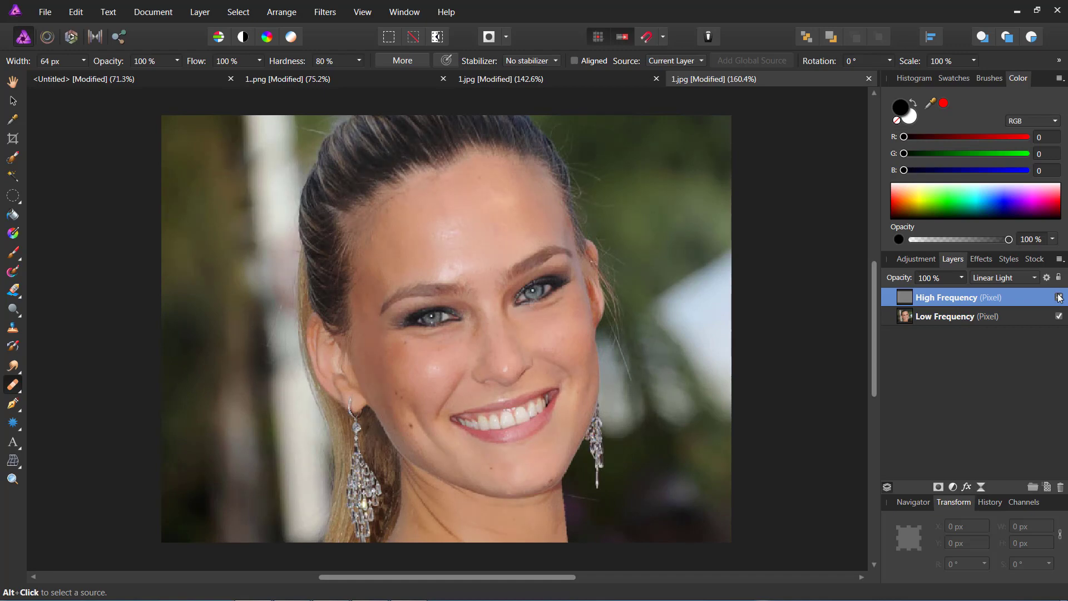
pyautogui.click(1020, 317)
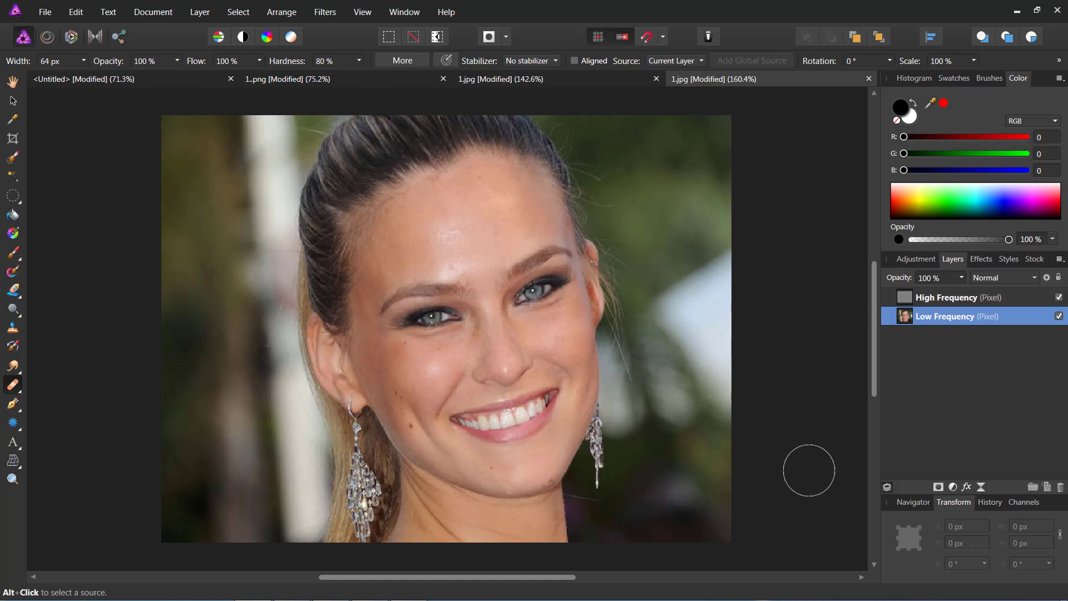
pyautogui.click(1059, 317)
pyautogui.click(1059, 317)
pyautogui.click(1064, 299)
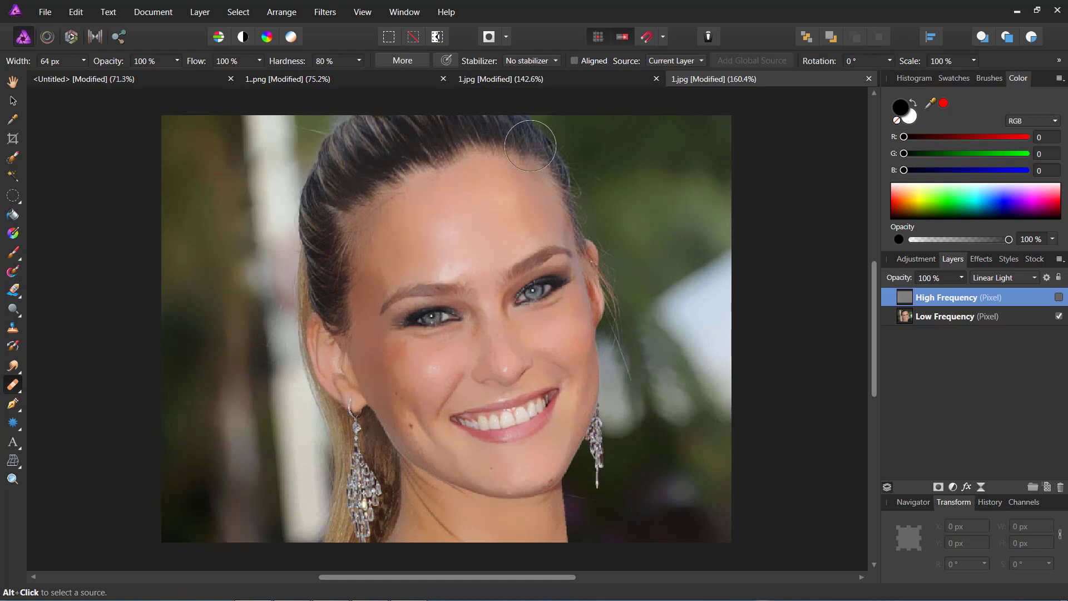
# Step: Back in Photoshop, commit the enlarged pixelated printer copy, then delete it
pyautogui.click(1020, 16)
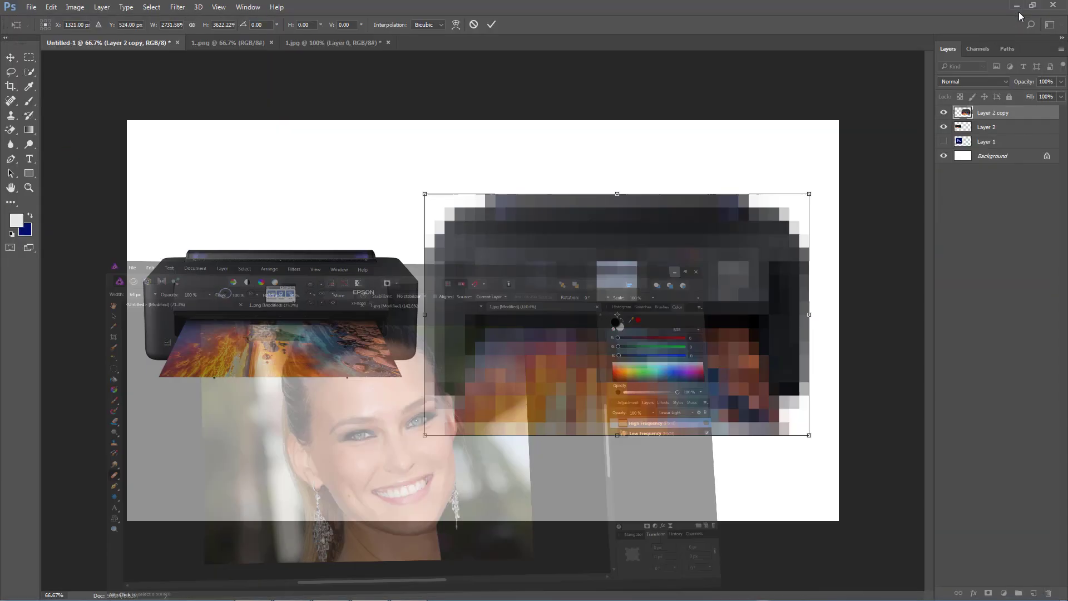
pyautogui.moveTo(625, 287); pyautogui.dragTo(633, 273)
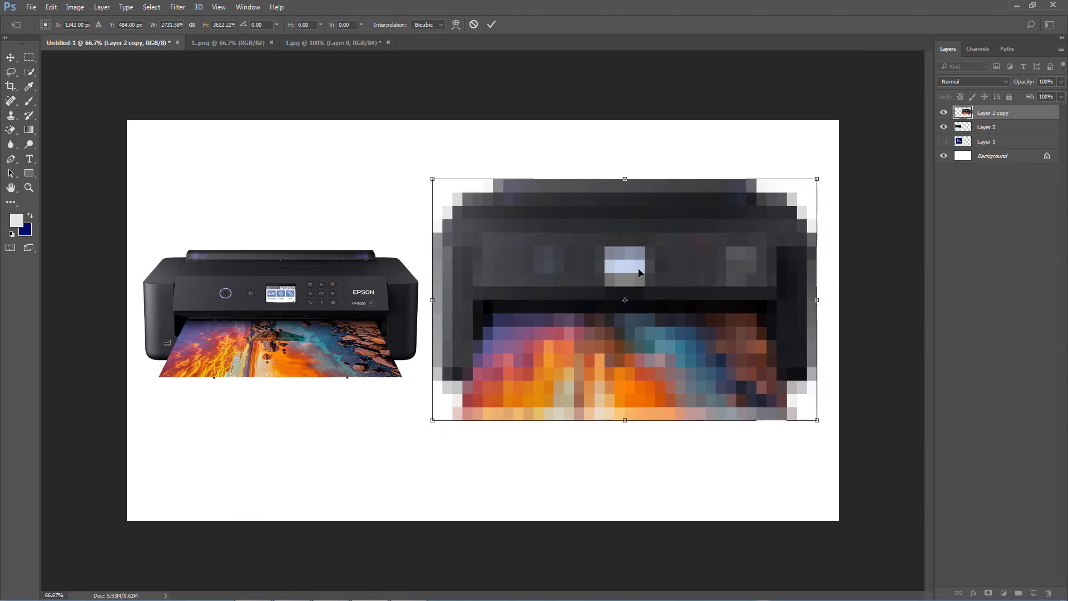
pyautogui.press('Return')
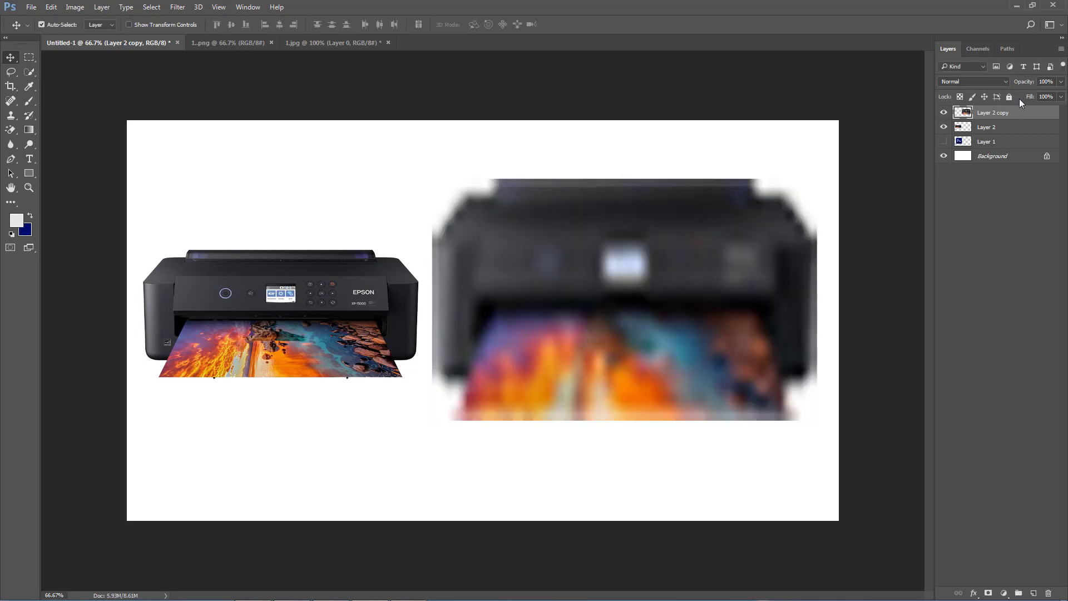
pyautogui.press('Delete')
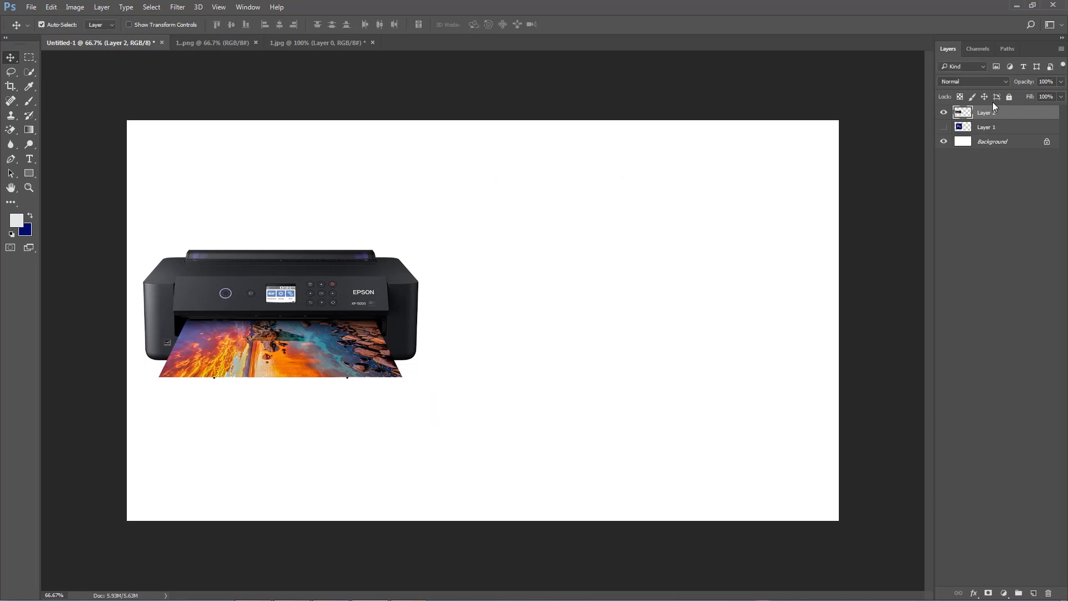
# Step: Duplicate the printer layer and move the copy to the right of the original
pyautogui.rightClick(1010, 116)
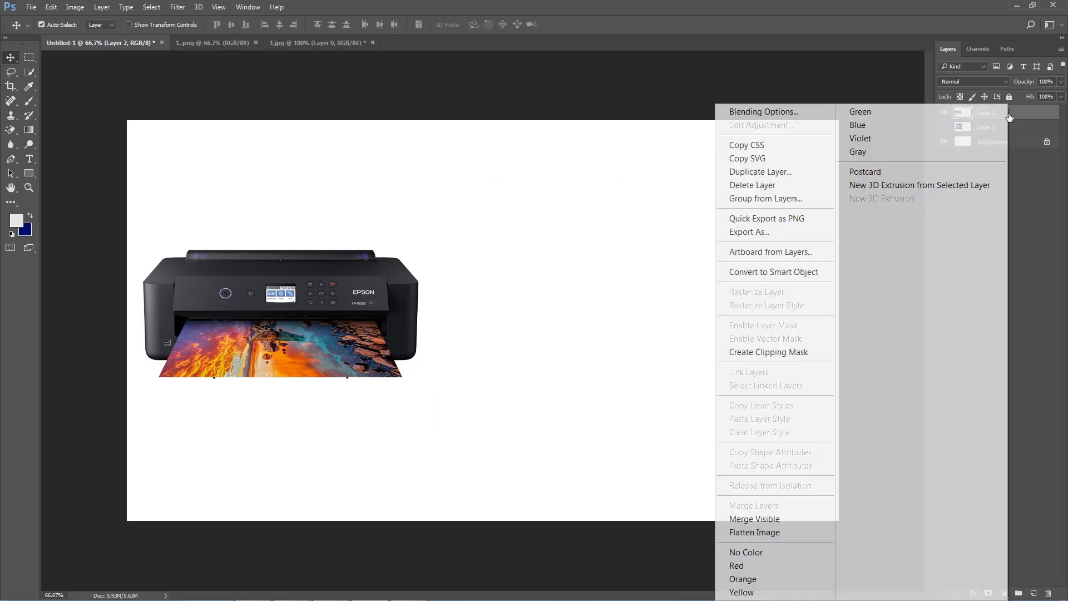
pyautogui.click(760, 172)
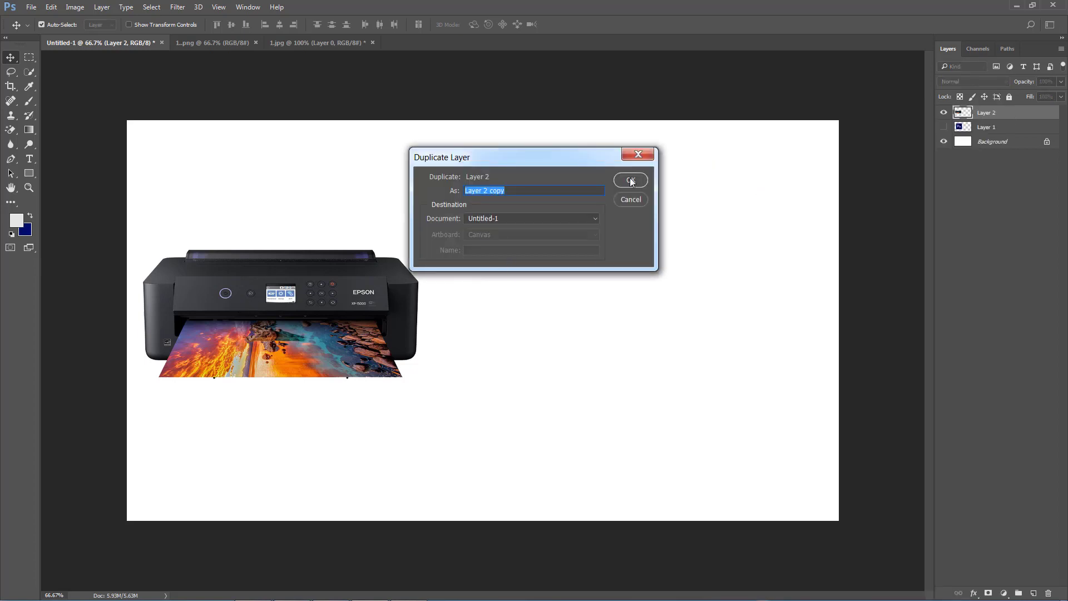
pyautogui.click(632, 181)
pyautogui.moveTo(259, 296); pyautogui.dragTo(633, 289)
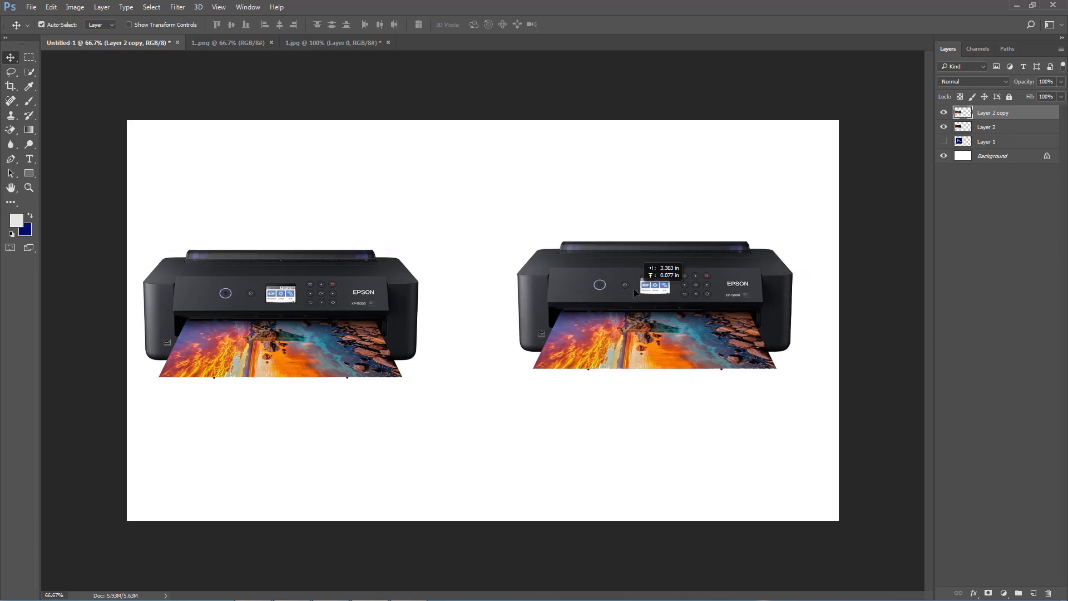
# Step: Convert the copied printer to a smart object and nudge it toward the original
pyautogui.rightClick(1011, 112)
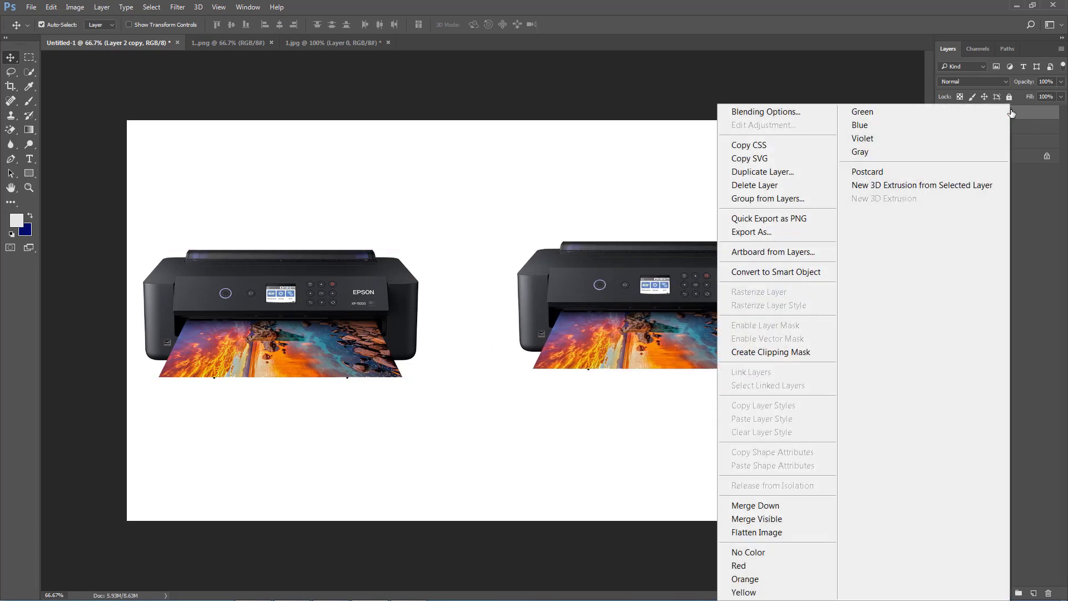
pyautogui.click(767, 271)
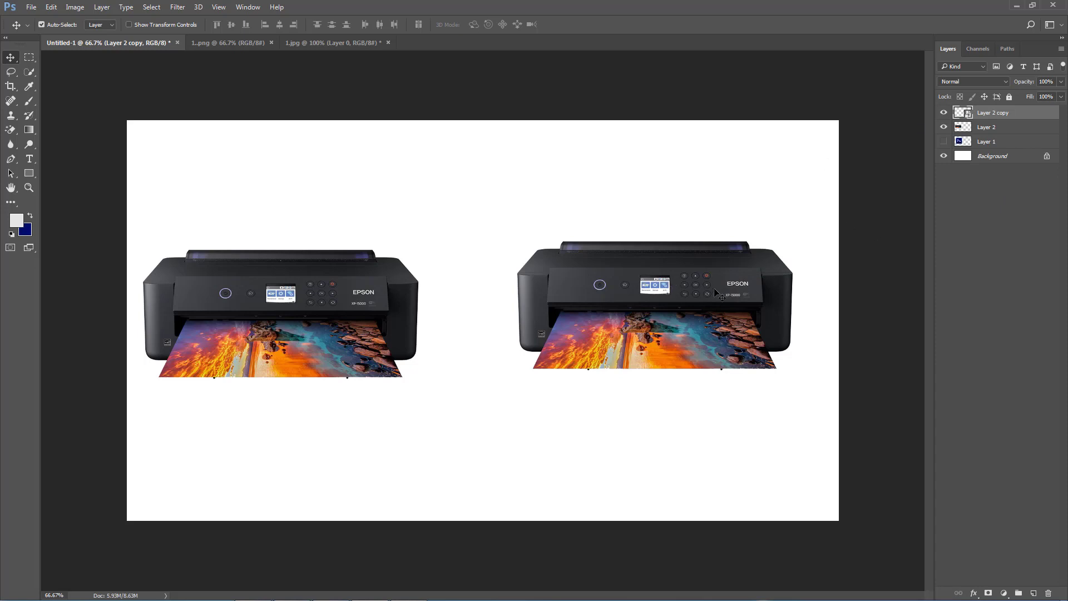
pyautogui.moveTo(714, 288); pyautogui.dragTo(660, 288)
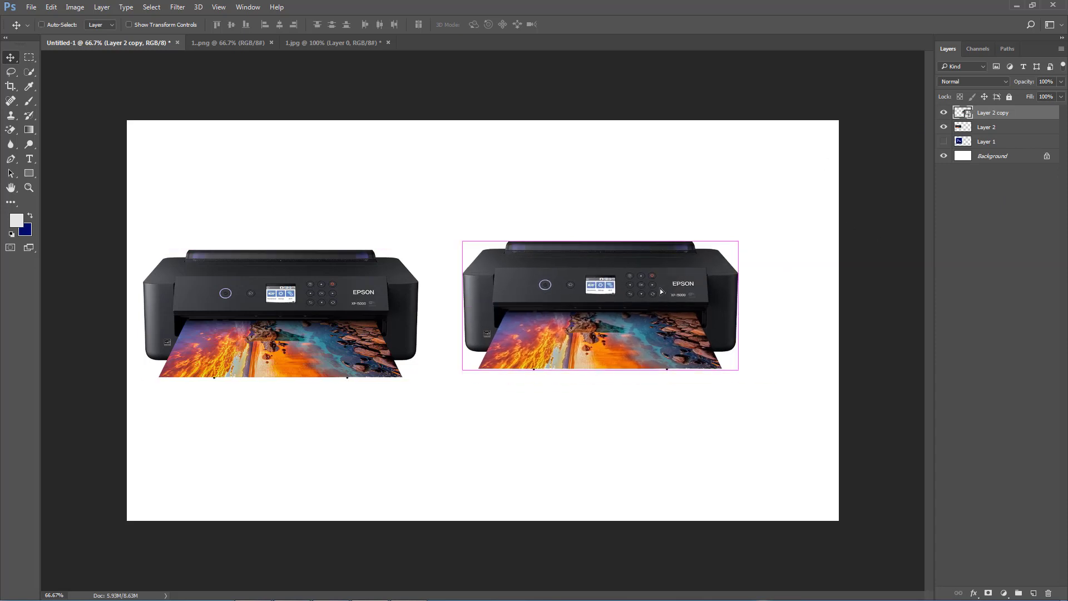
# Step: Shrink the smart-object printer copy to a tiny size with Free Transform
pyautogui.hotkey('ctrl', 't')
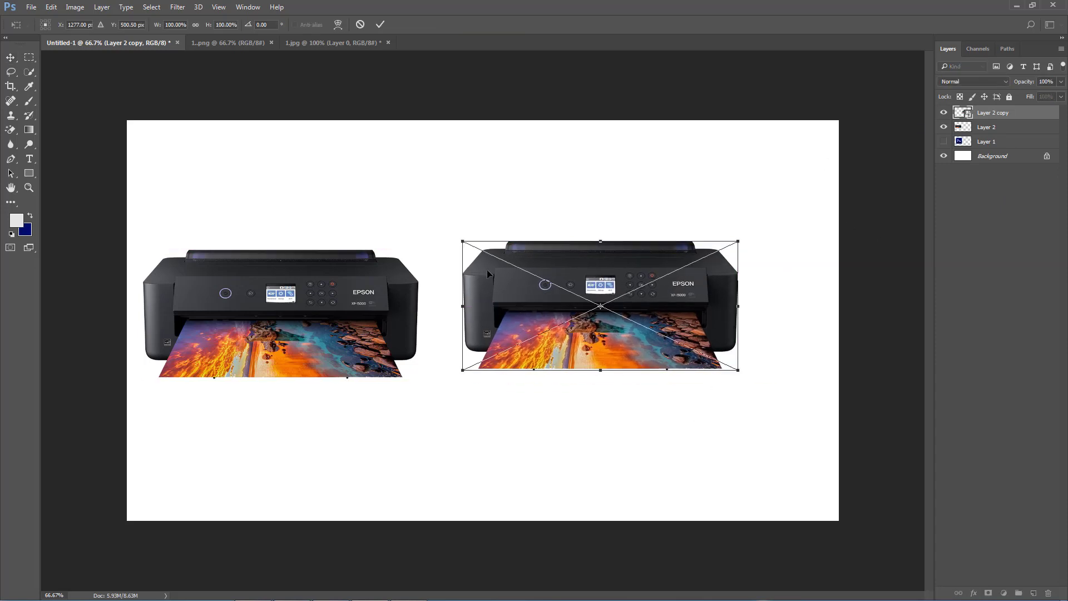
pyautogui.moveTo(461, 240)
pyautogui.mouseDown()
pyautogui.moveTo(584, 309)
pyautogui.moveTo(594, 302)
pyautogui.mouseUp()
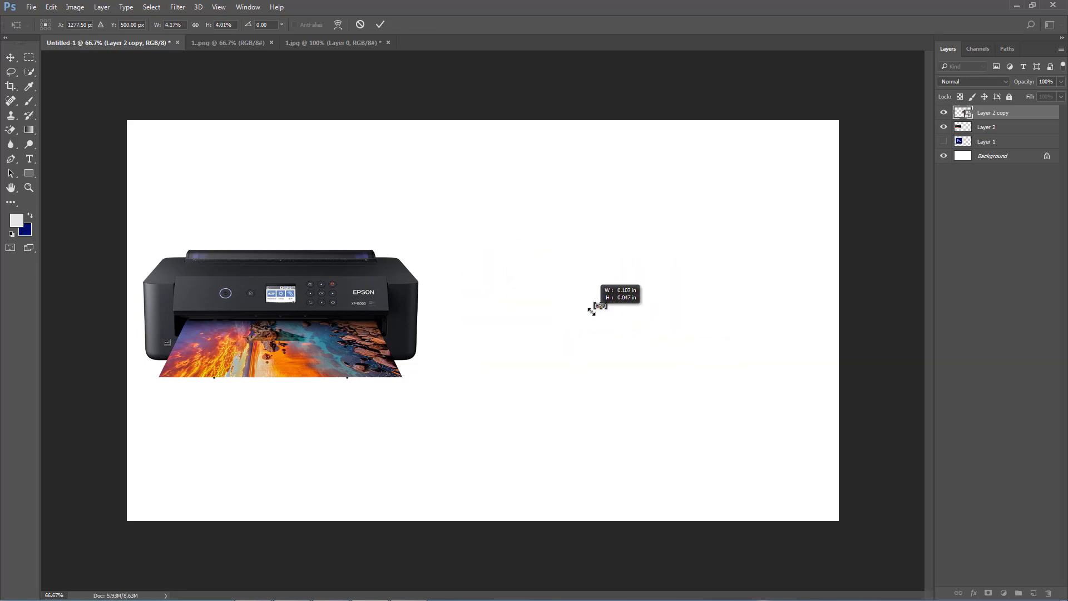
pyautogui.press('Return')
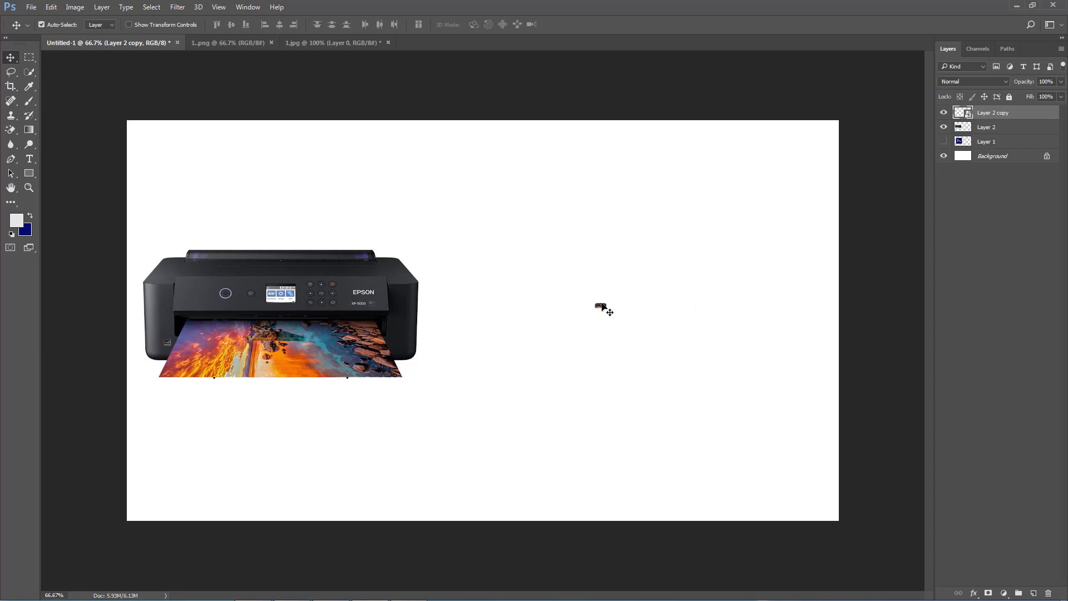
pyautogui.moveTo(602, 307); pyautogui.dragTo(606, 325)
# Step: Enlarge the tiny copy beyond the original's size, keeping it sharp, and reposition both printers
pyautogui.hotkey('ctrl', 't')
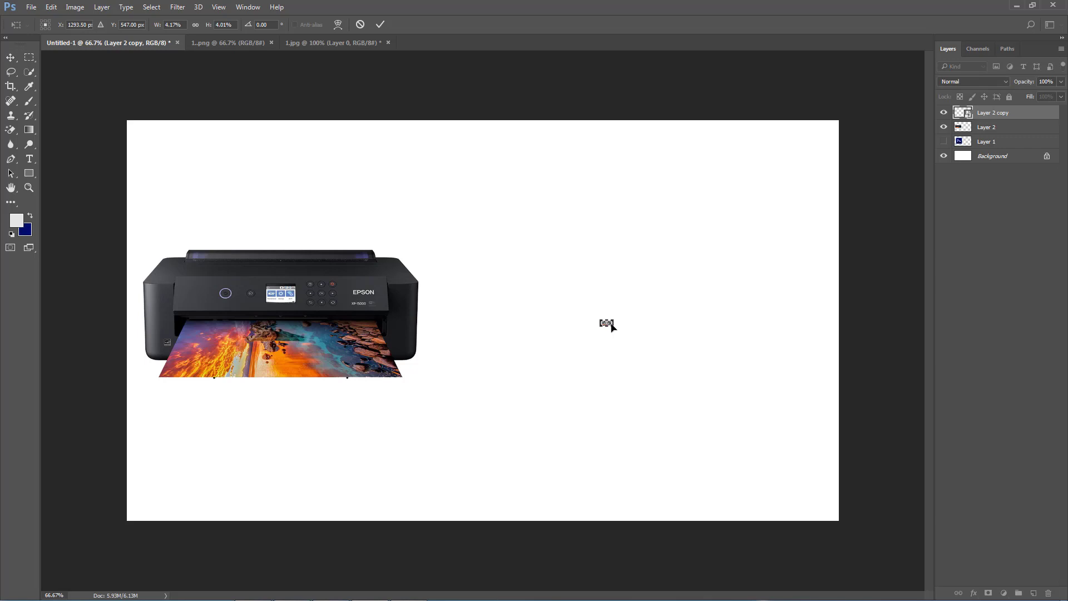
pyautogui.moveTo(615, 323)
pyautogui.mouseDown()
pyautogui.moveTo(705, 323)
pyautogui.moveTo(652, 379)
pyautogui.moveTo(1000, 581)
pyautogui.mouseUp()
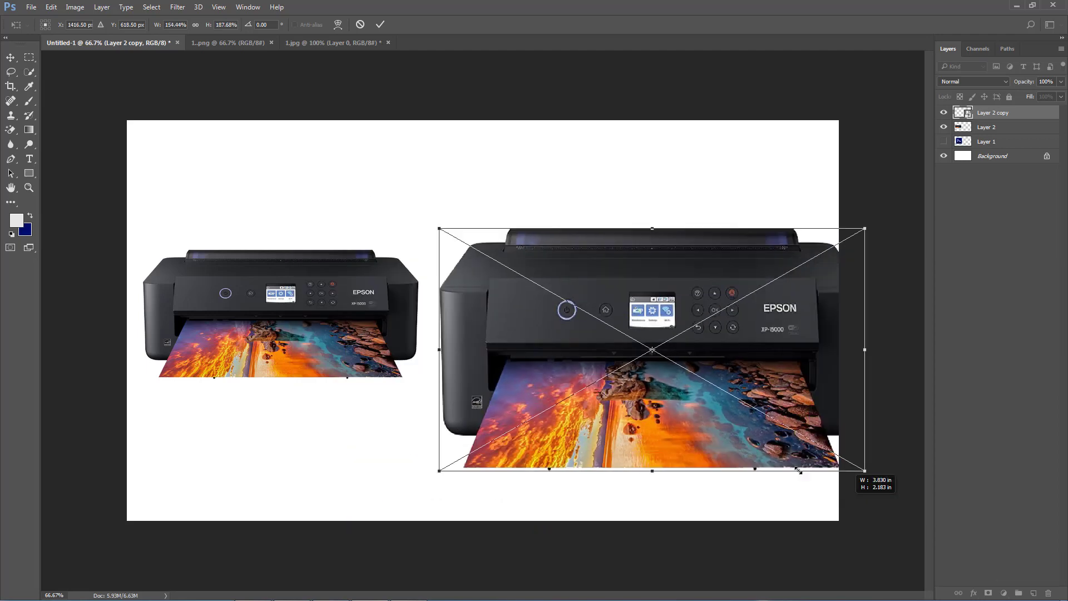
pyautogui.moveTo(1000, 581); pyautogui.dragTo(818, 453)
pyautogui.moveTo(702, 348); pyautogui.dragTo(673, 299)
pyautogui.press('Return')
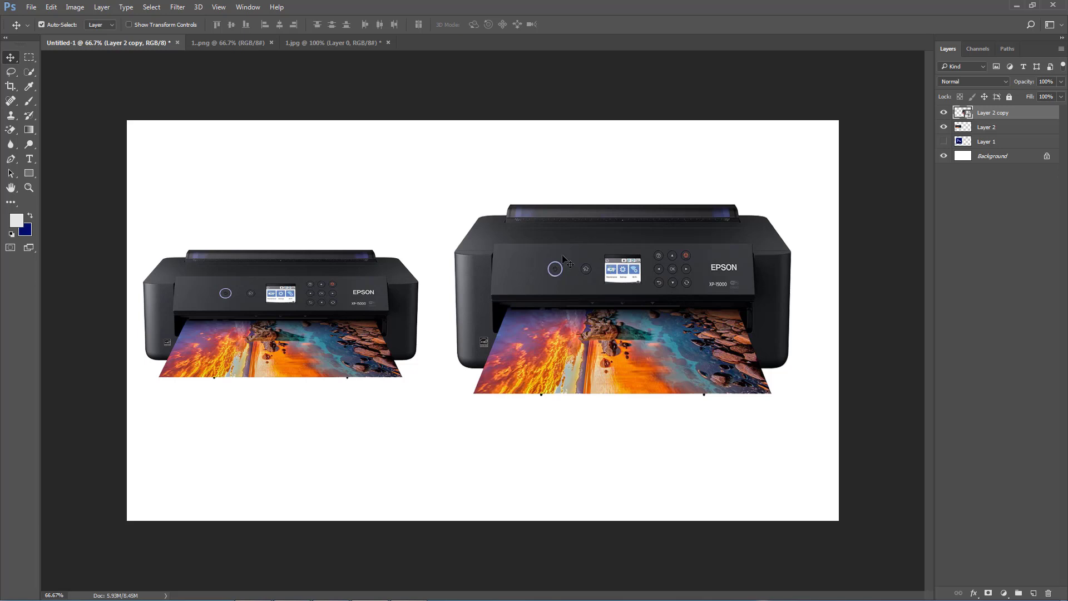
pyautogui.moveTo(636, 273); pyautogui.dragTo(636, 281)
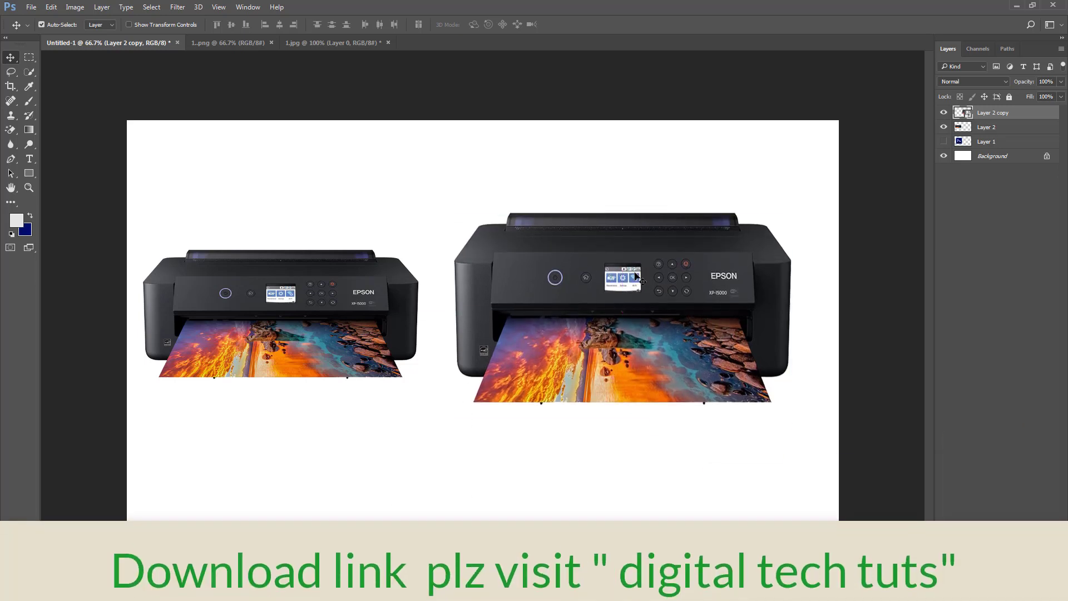
pyautogui.moveTo(314, 297); pyautogui.dragTo(299, 246)
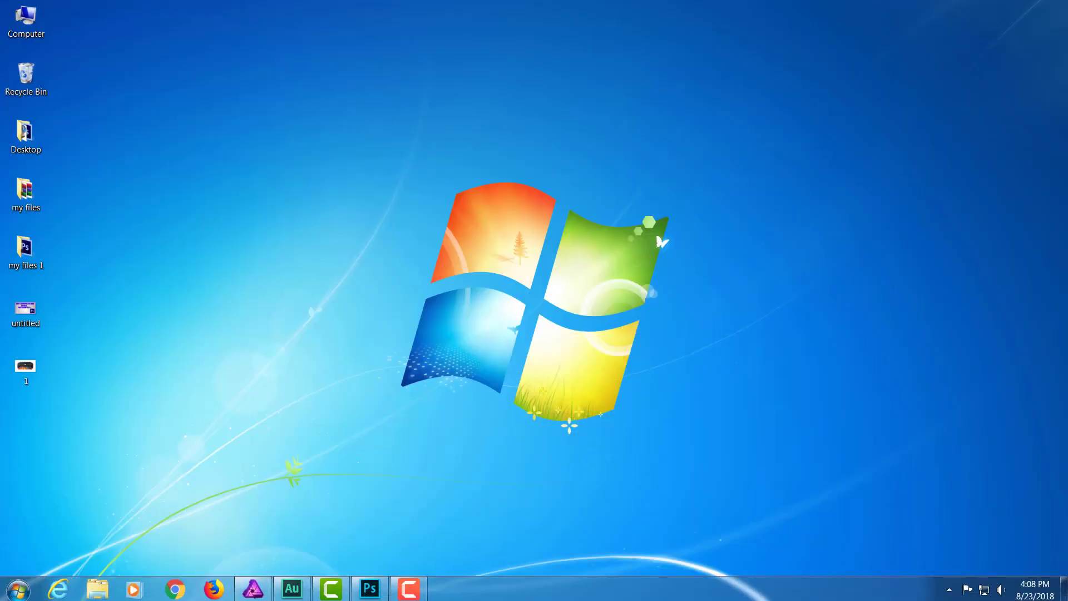
pyautogui.click(253, 589)
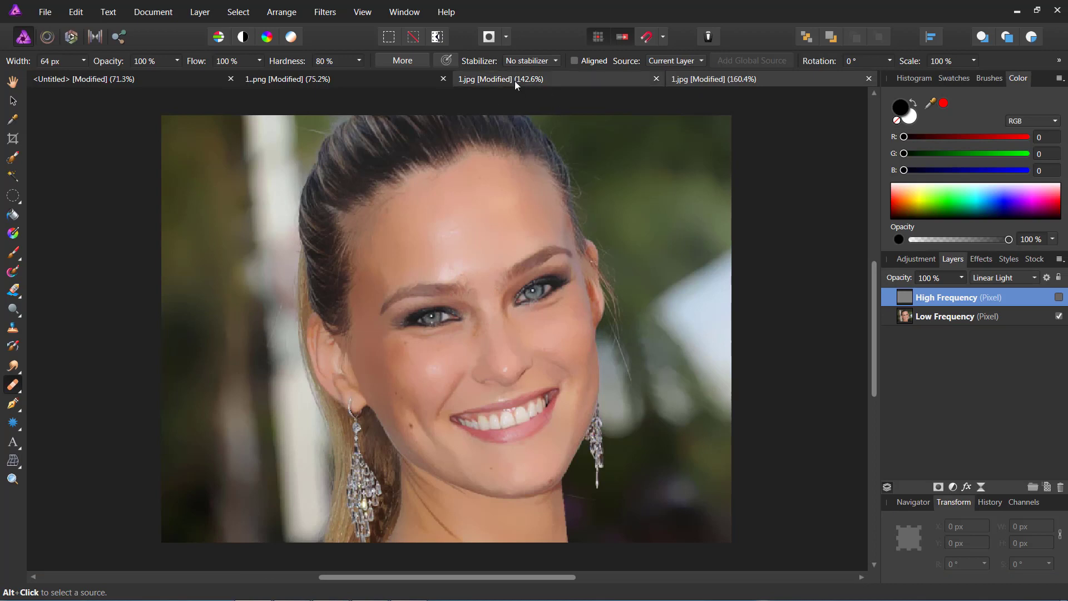
# Step: In the Untitled document, duplicate the printer with Ctrl+J, place the copy right, and shrink it tiny
pyautogui.click(129, 80)
pyautogui.press('v')
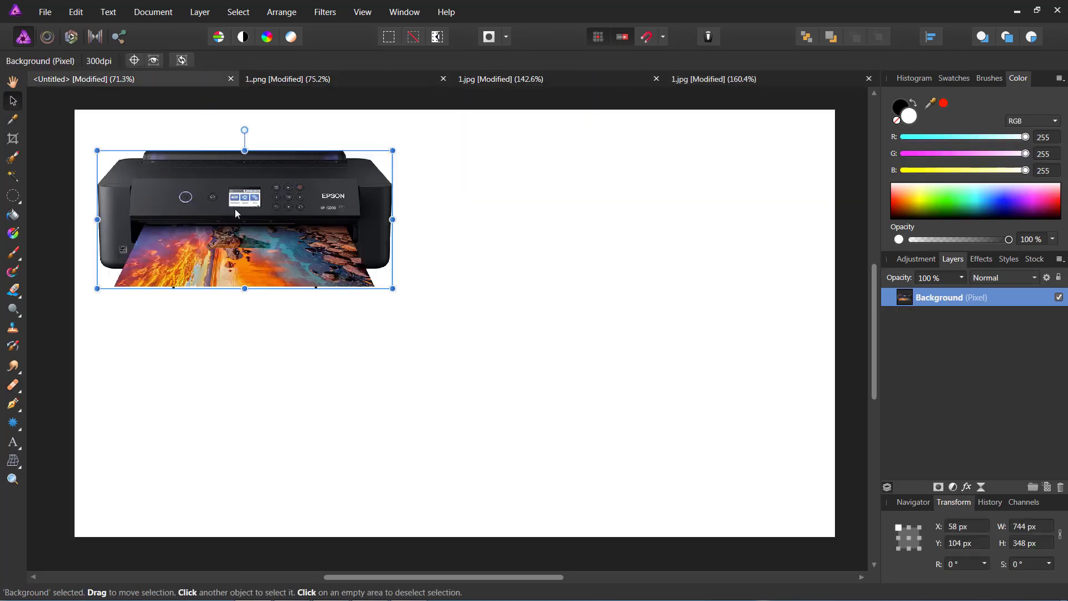
pyautogui.moveTo(264, 201); pyautogui.dragTo(263, 272)
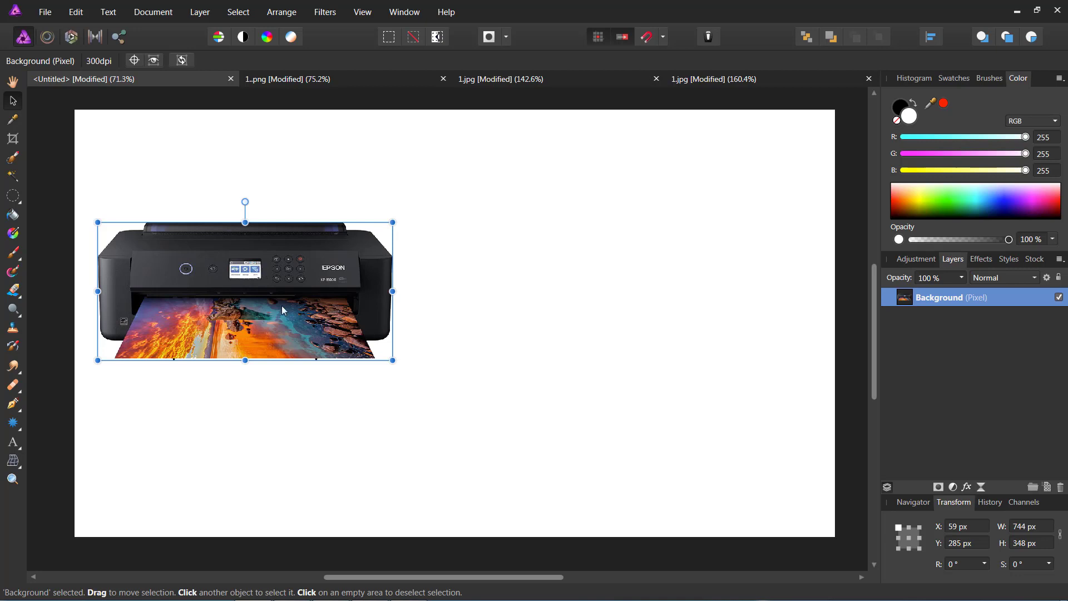
pyautogui.hotkey('ctrl', 'z')
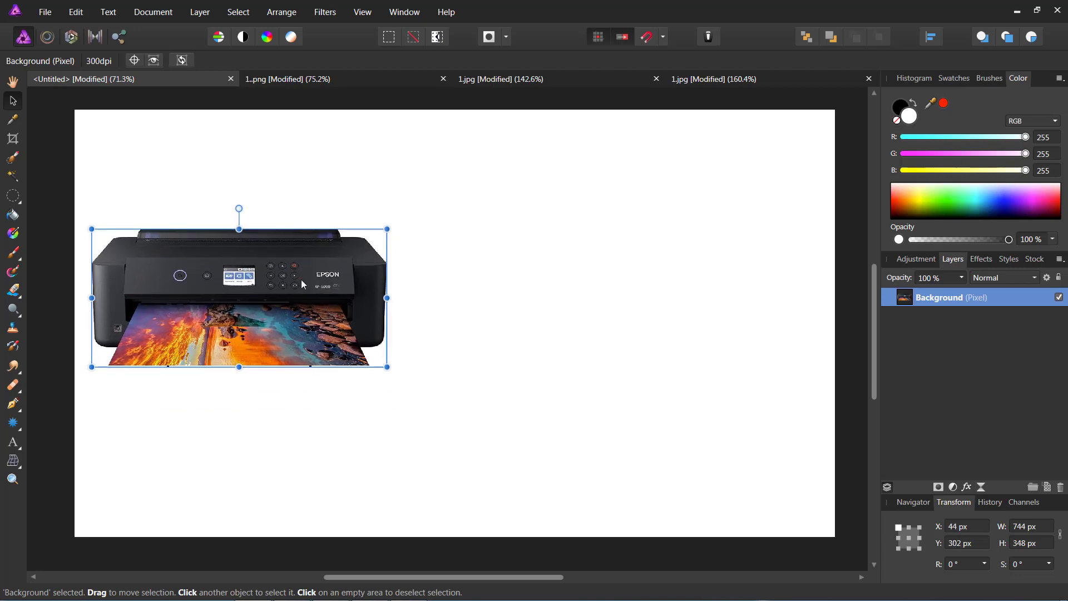
pyautogui.hotkey('ctrl', 'j')
pyautogui.moveTo(302, 284); pyautogui.dragTo(687, 281)
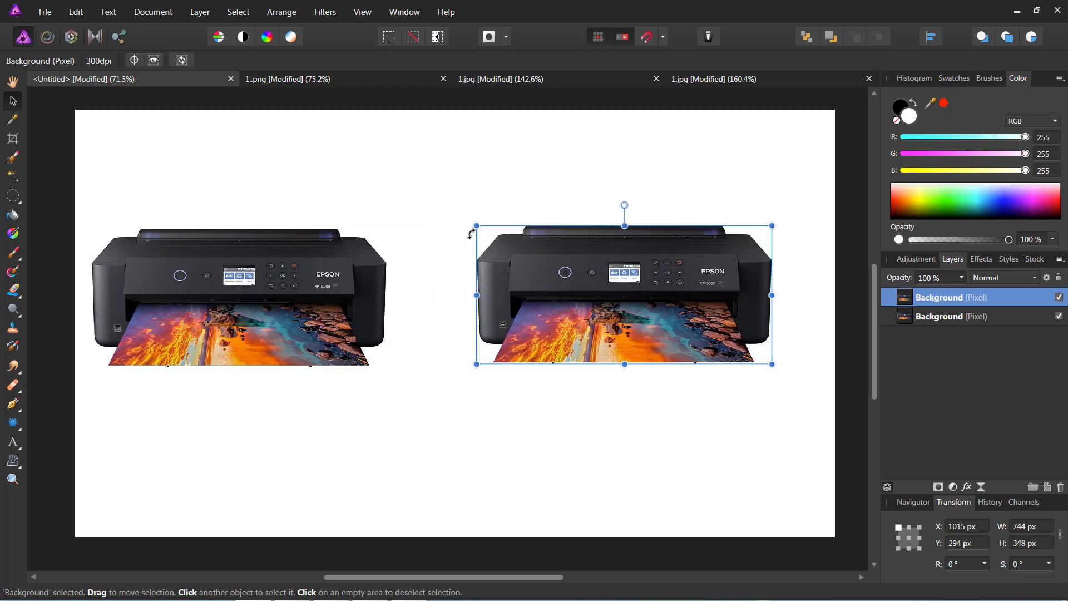
pyautogui.moveTo(476, 226); pyautogui.dragTo(739, 374)
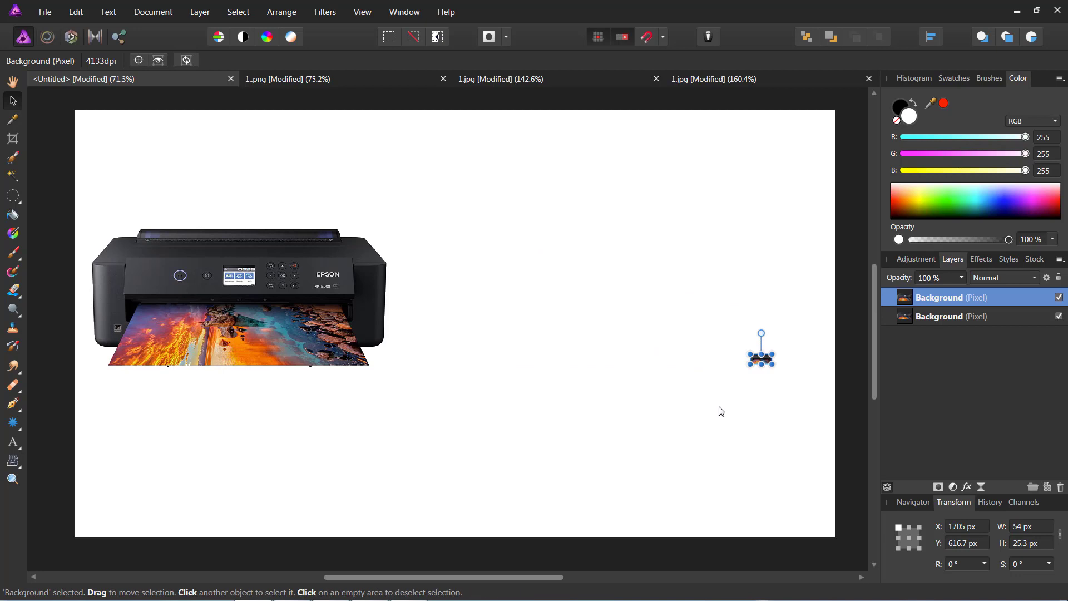
# Step: Select the tiny printer copy and enlarge it beyond the original's size
pyautogui.click(720, 410)
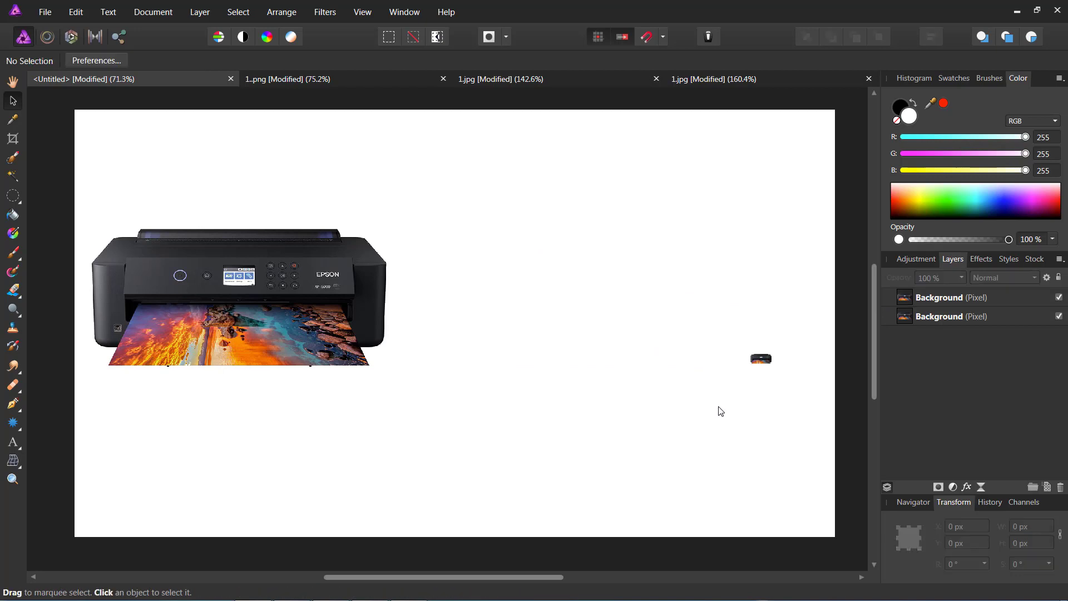
pyautogui.click(768, 366)
pyautogui.moveTo(768, 366)
pyautogui.mouseDown()
pyautogui.moveTo(564, 326)
pyautogui.moveTo(834, 447)
pyautogui.mouseUp()
pyautogui.moveTo(639, 370); pyautogui.dragTo(518, 312)
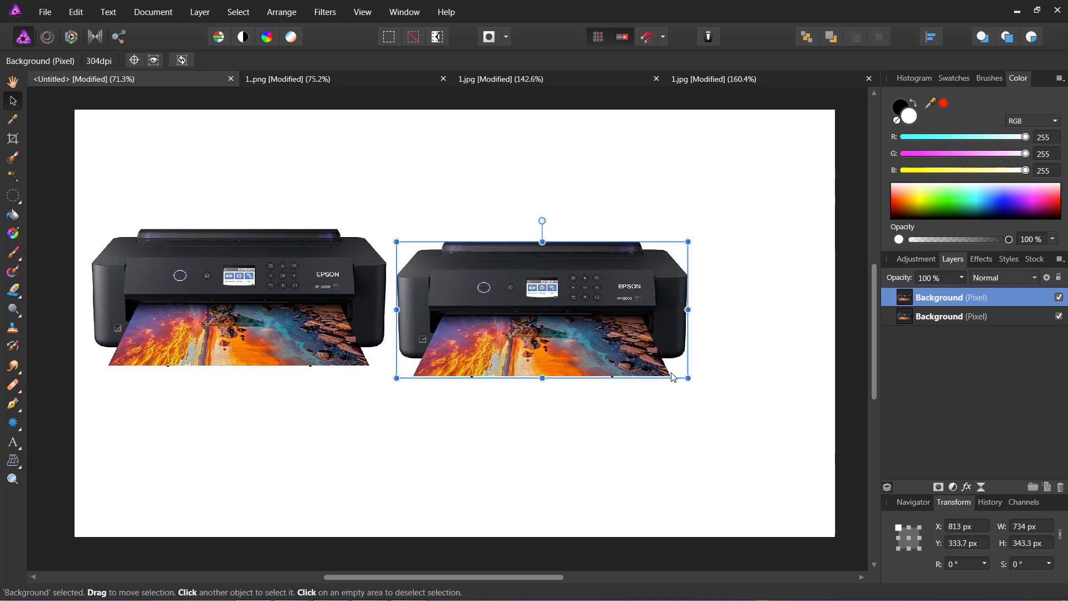
pyautogui.moveTo(686, 377); pyautogui.dragTo(813, 397)
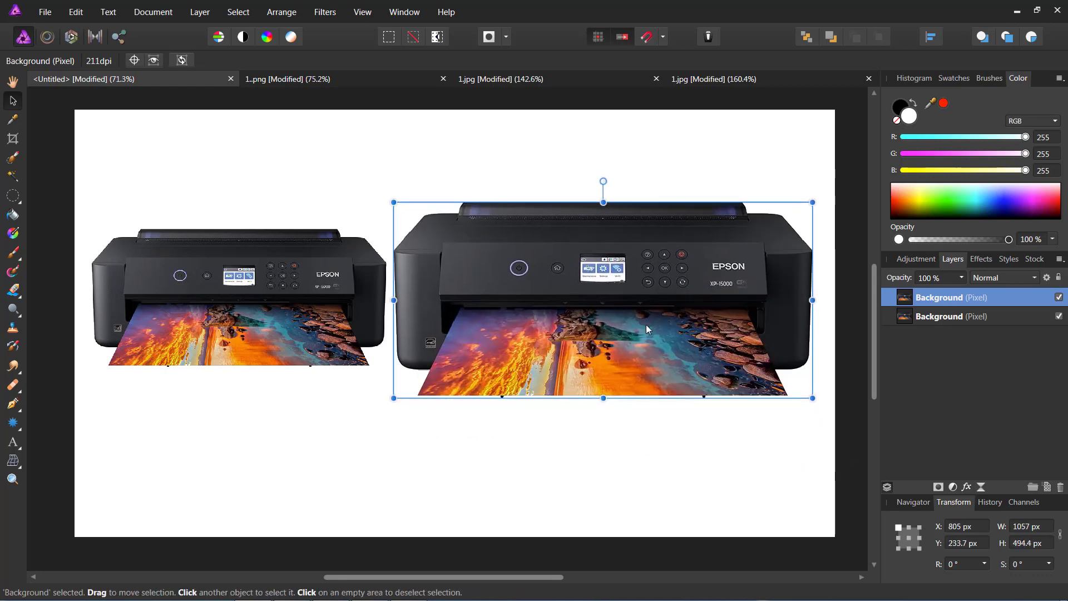
# Step: Reselect the enlarged copy and position it beside the original printer
pyautogui.click(640, 476)
pyautogui.click(644, 280)
pyautogui.moveTo(644, 280); pyautogui.dragTo(647, 215)
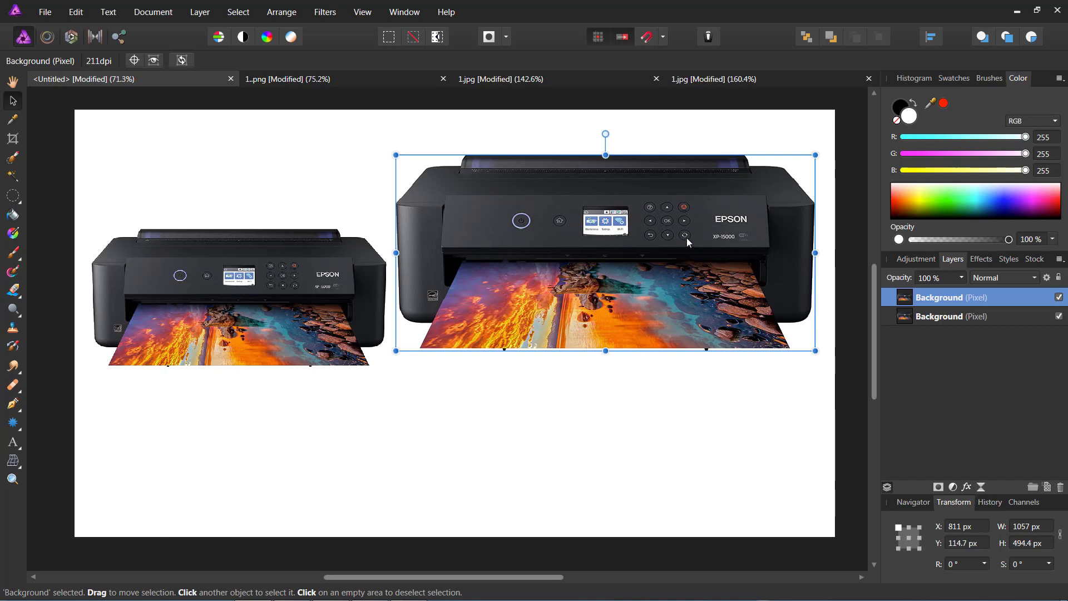
pyautogui.moveTo(707, 230); pyautogui.dragTo(724, 285)
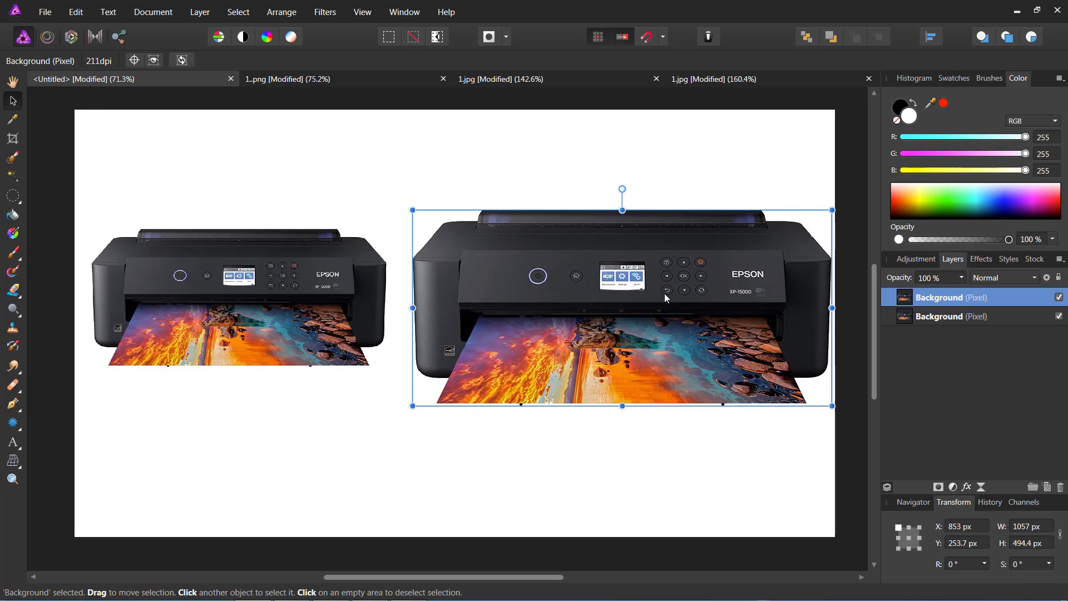
pyautogui.moveTo(678, 284); pyautogui.dragTo(653, 260)
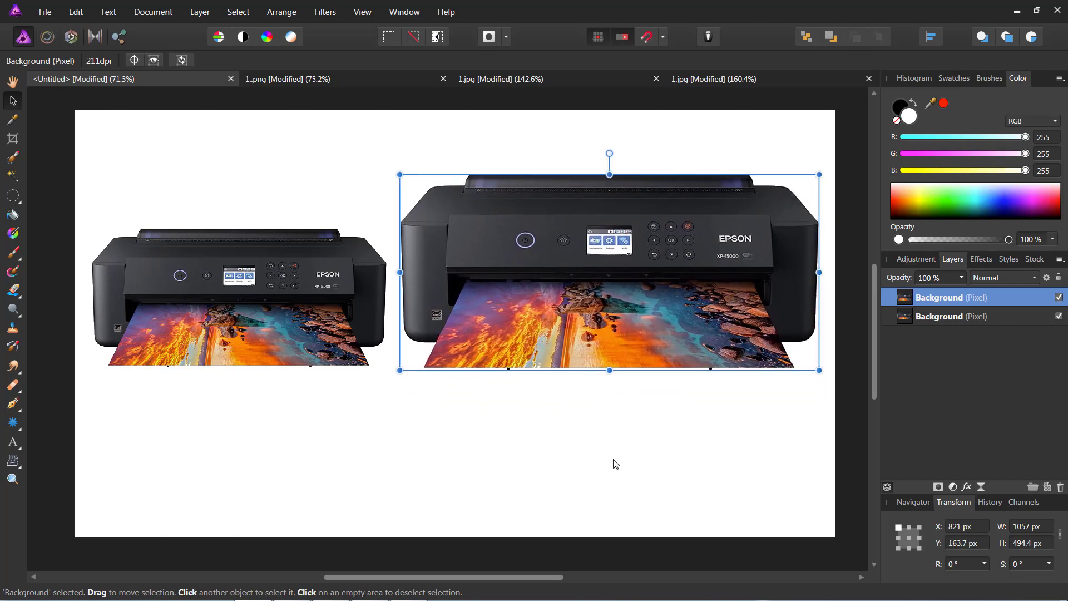